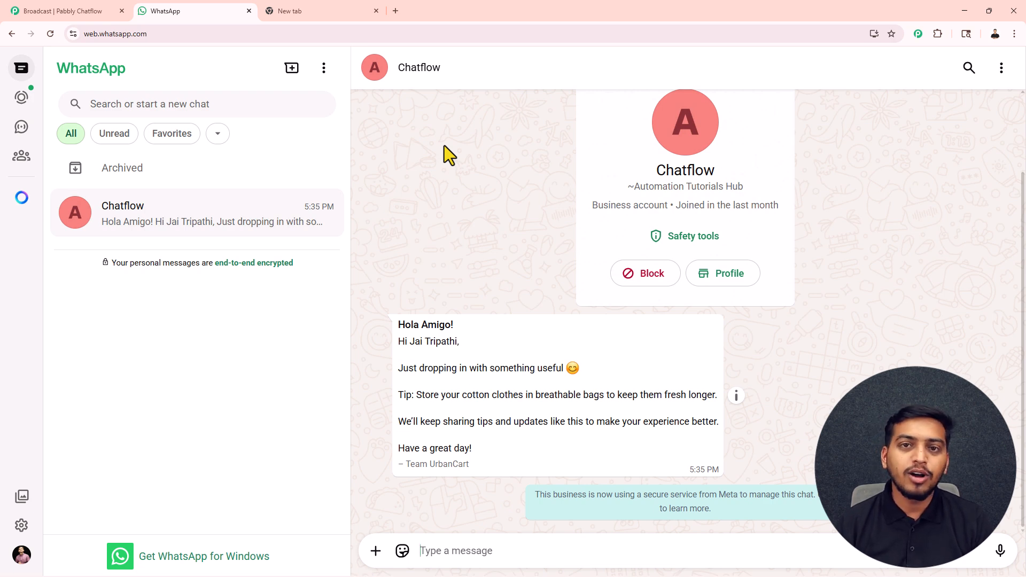
Open pabbly.com/chatflow in the empty browser tab
{"action": "left_click", "coordinate": [310, 7]}
{"action": "left_click_drag", "start_coordinate": [160, 35], "coordinate": [82, 49]}
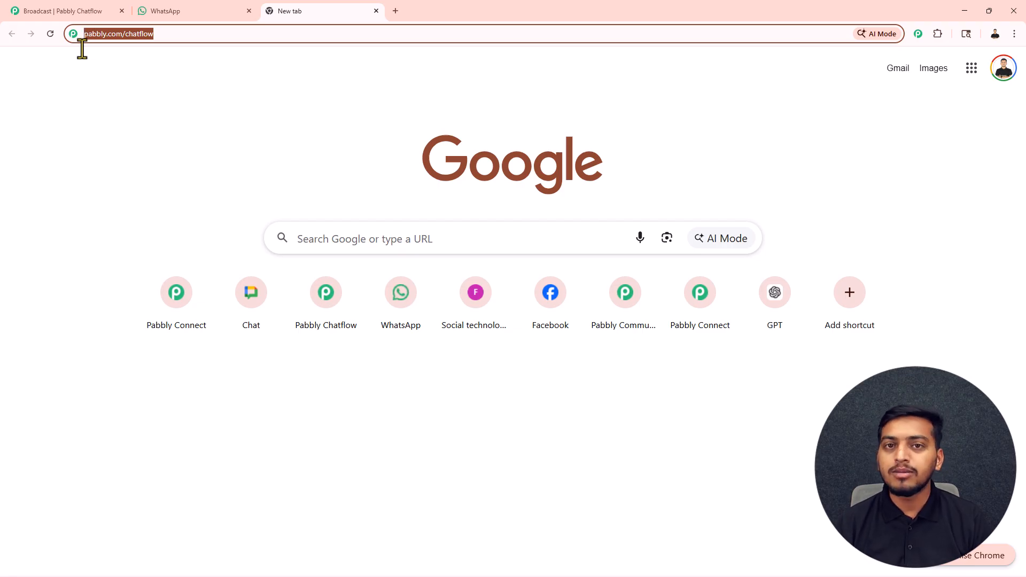
{"action": "key", "text": "Return"}
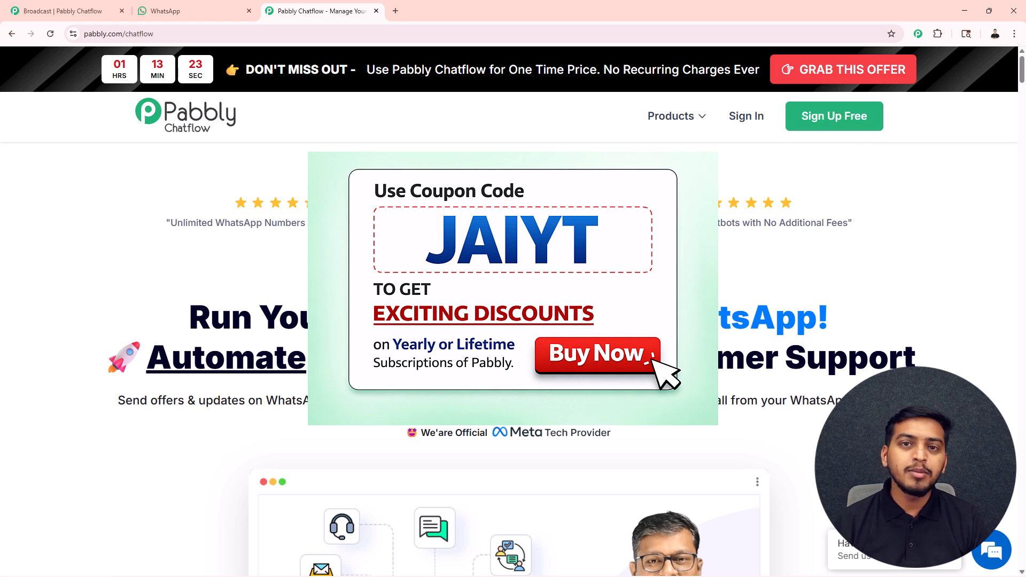
Sign in to Pabbly and access the Pabbly Chatflow application
{"action": "left_click", "coordinate": [748, 117]}
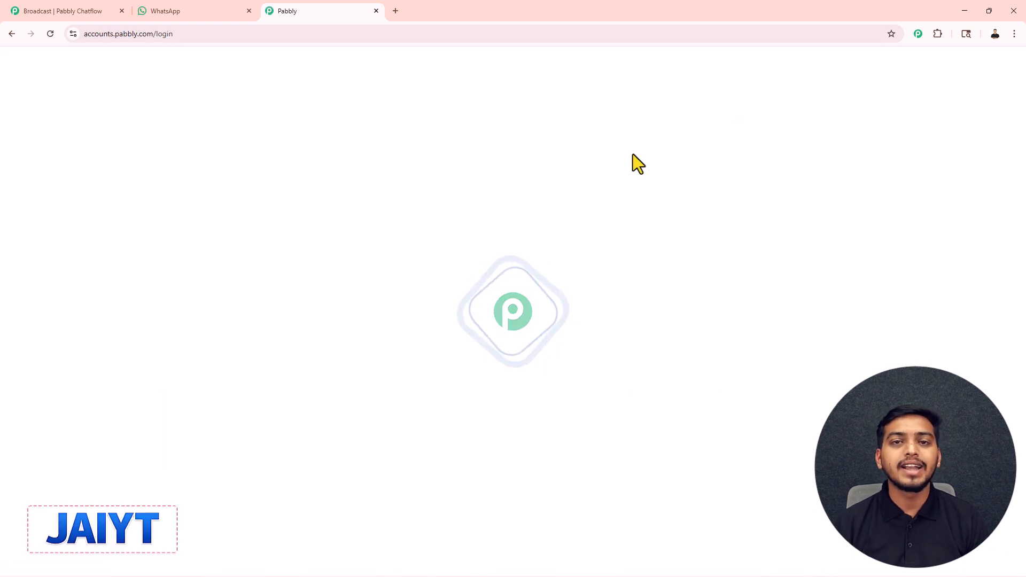
{"action": "scroll", "coordinate": [439, 165], "scroll_direction": "down", "scroll_amount": 1}
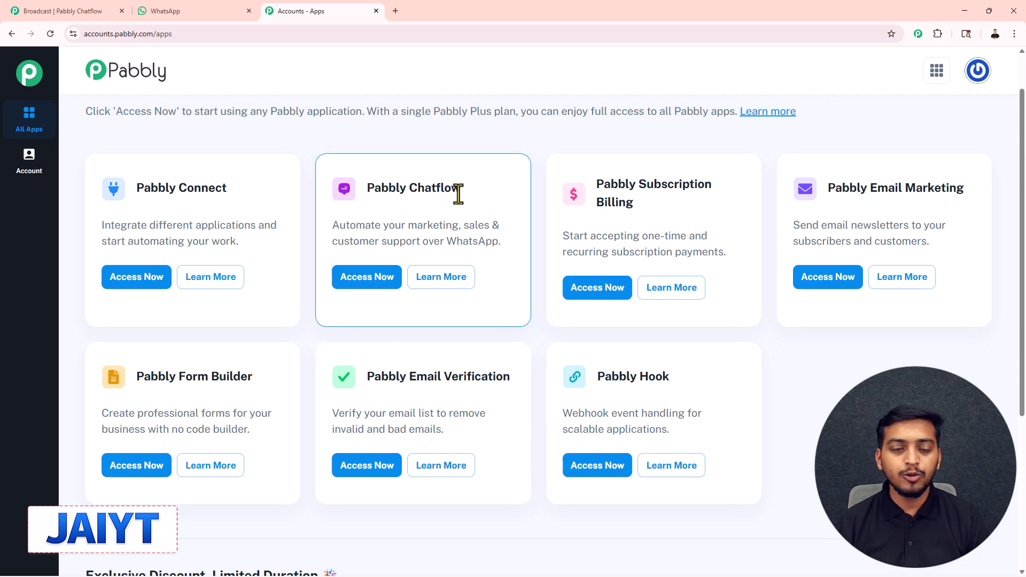
{"action": "left_click", "coordinate": [376, 289]}
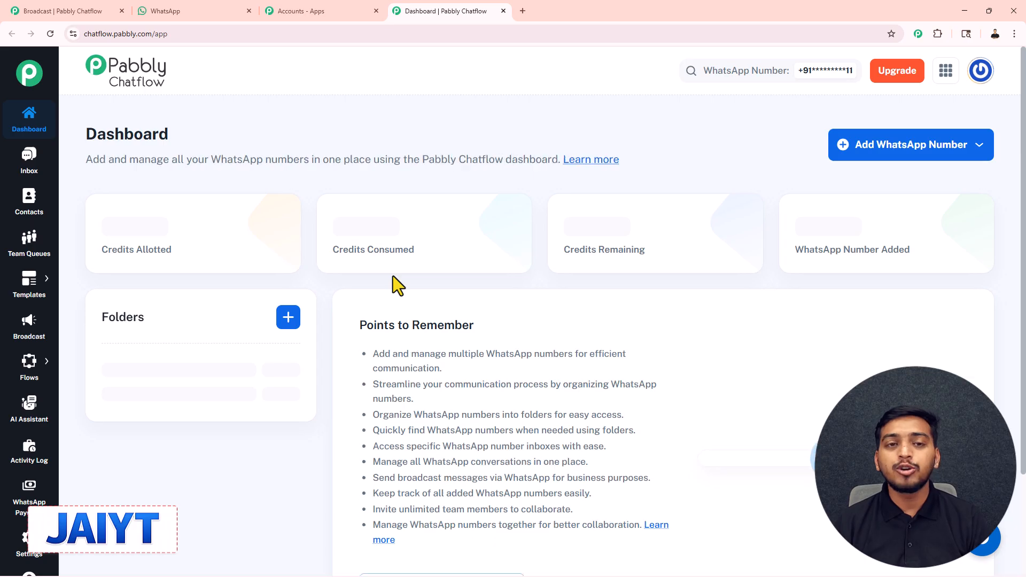
Review the dashboard's connected WhatsApp numbers and the connection options for adding a WhatsApp number
{"action": "scroll", "coordinate": [393, 276], "scroll_direction": "down", "scroll_amount": 4}
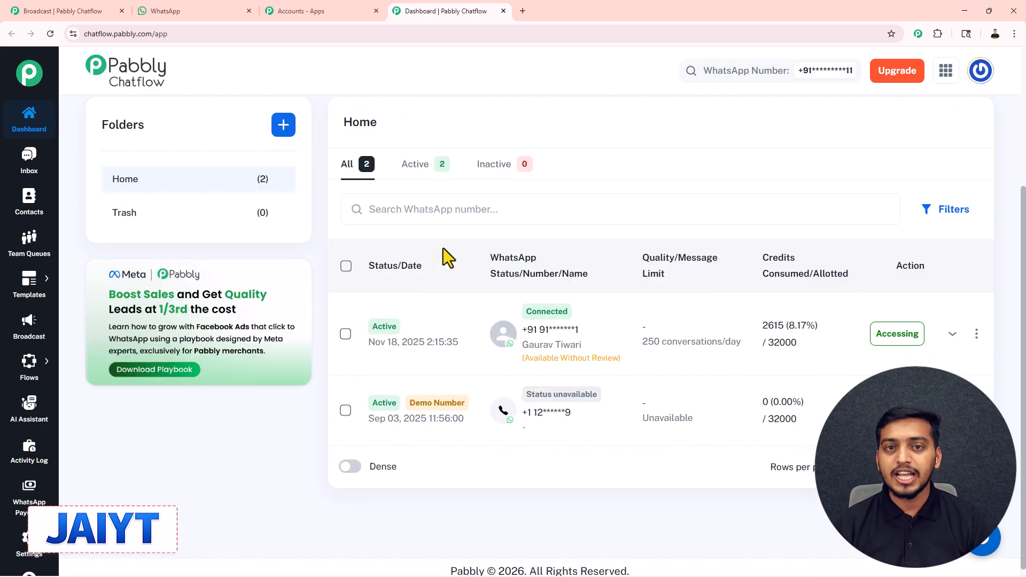
{"action": "scroll", "coordinate": [444, 247], "scroll_direction": "up", "scroll_amount": 4}
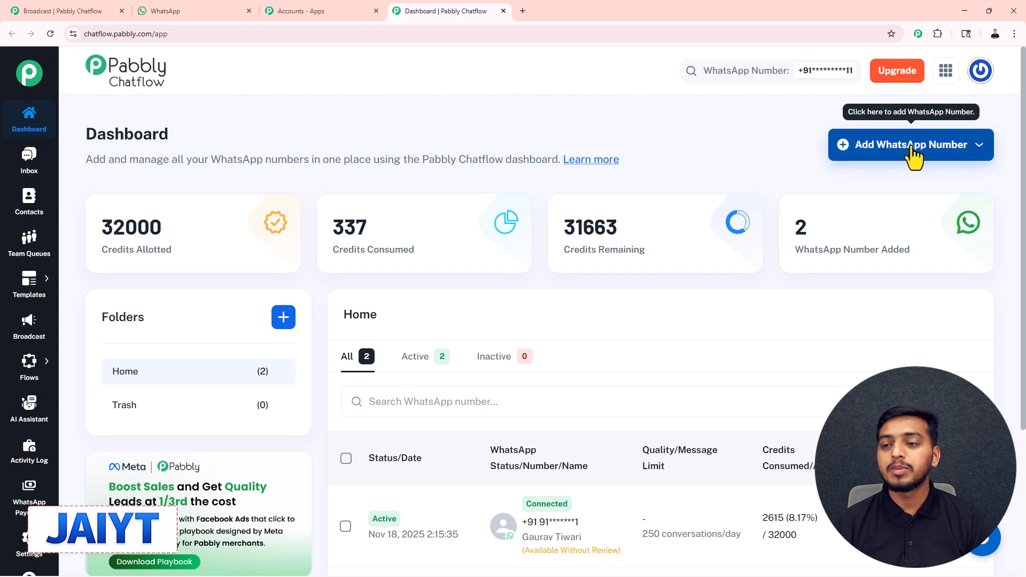
{"action": "left_click", "coordinate": [929, 154]}
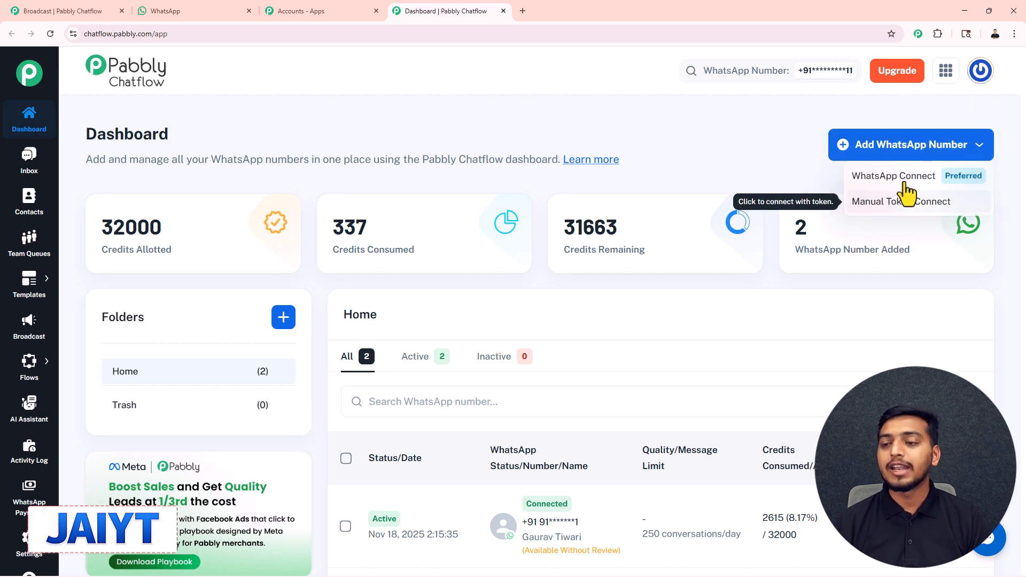
{"action": "left_click", "coordinate": [803, 149]}
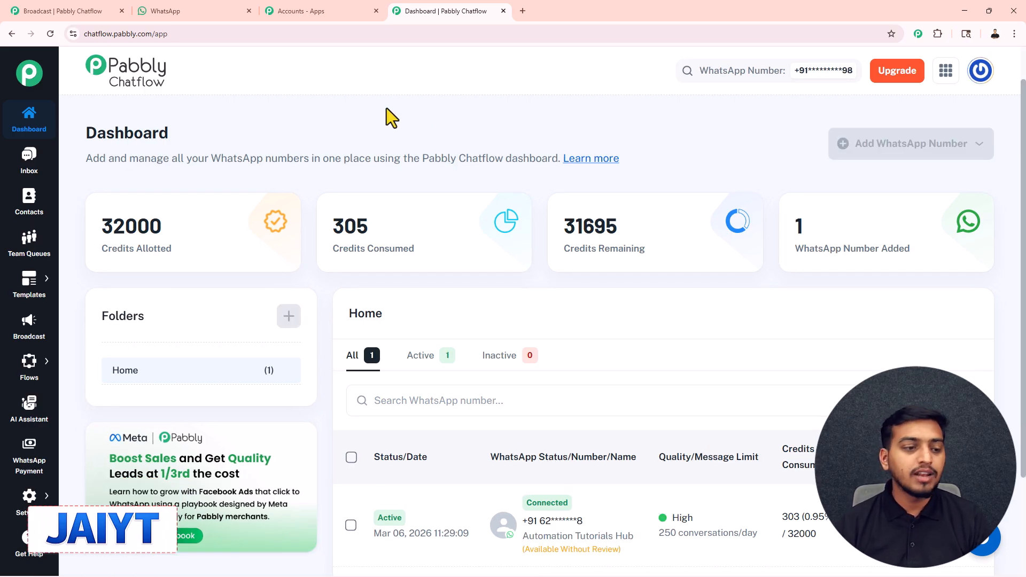
Start a new broadcast from the Broadcast section
{"action": "left_click", "coordinate": [27, 335]}
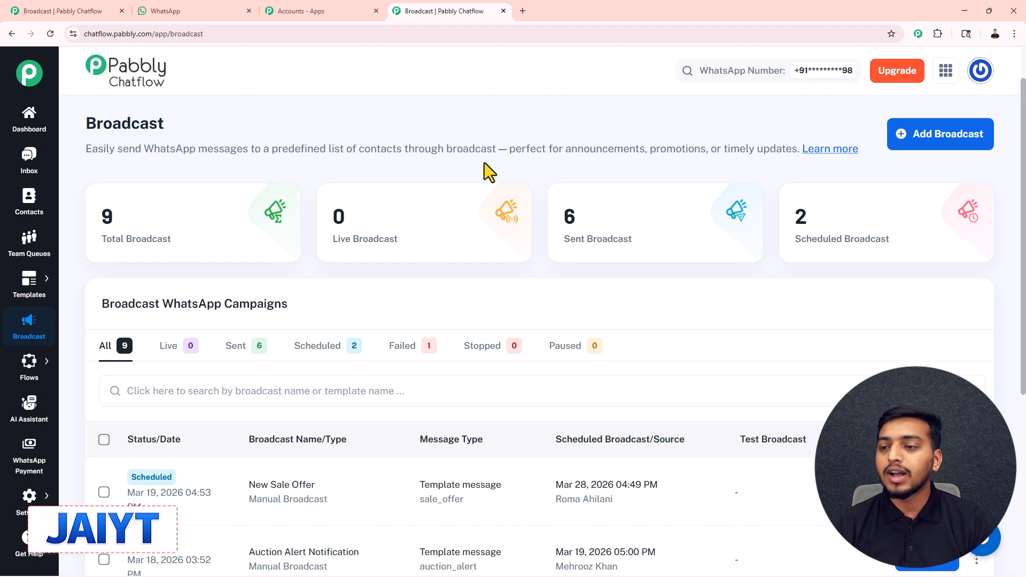
{"action": "left_click", "coordinate": [942, 140]}
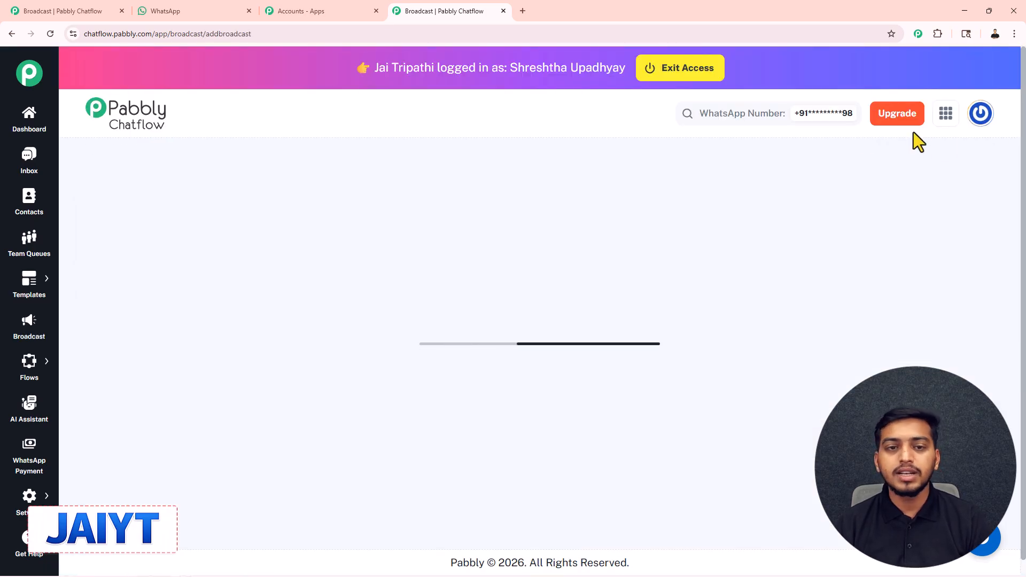
{"action": "scroll", "coordinate": [501, 83], "scroll_direction": "down", "scroll_amount": 1}
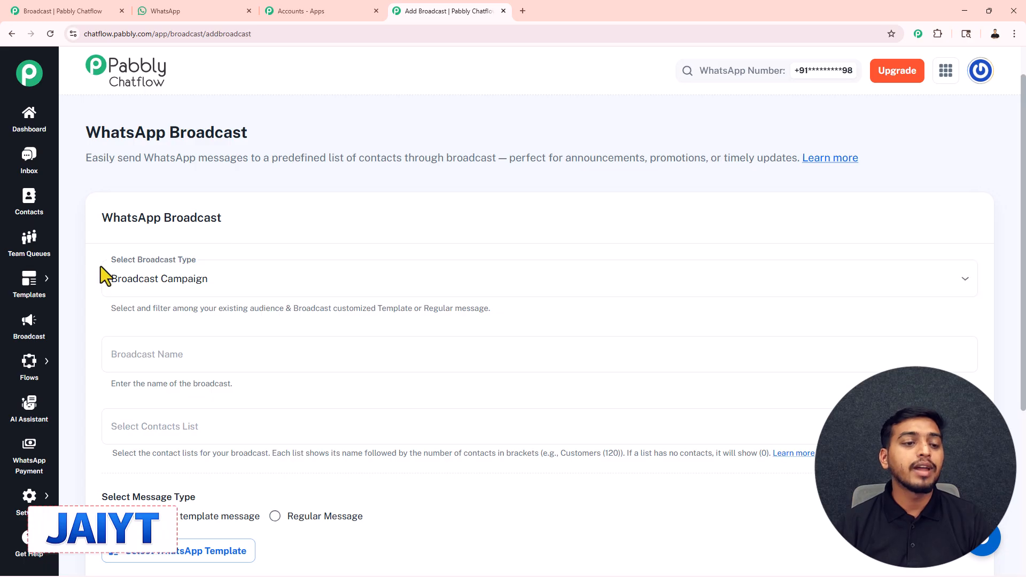
Set the broadcast type to Broadcast Campaign and name the broadcast "Strengthen connection with your customers"
{"action": "left_click", "coordinate": [177, 285]}
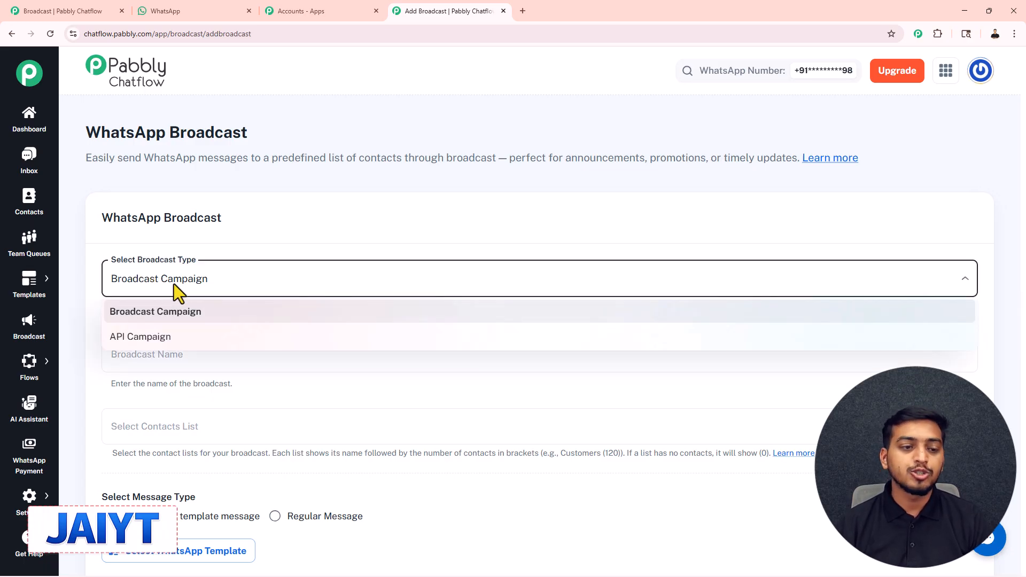
{"action": "left_click", "coordinate": [187, 317]}
{"action": "left_click", "coordinate": [172, 354]}
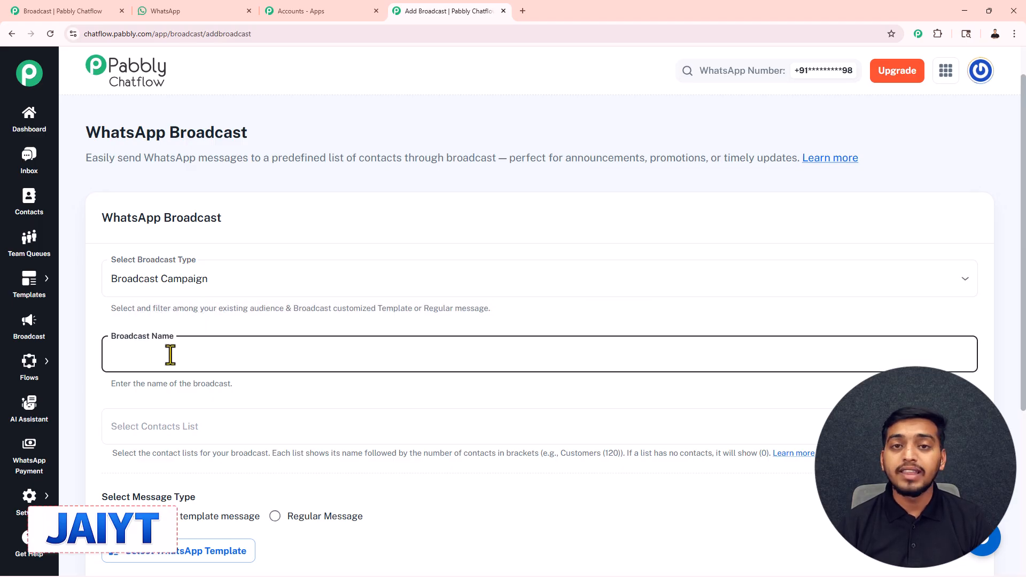
{"action": "scroll", "coordinate": [263, 278], "scroll_direction": "down", "scroll_amount": 1}
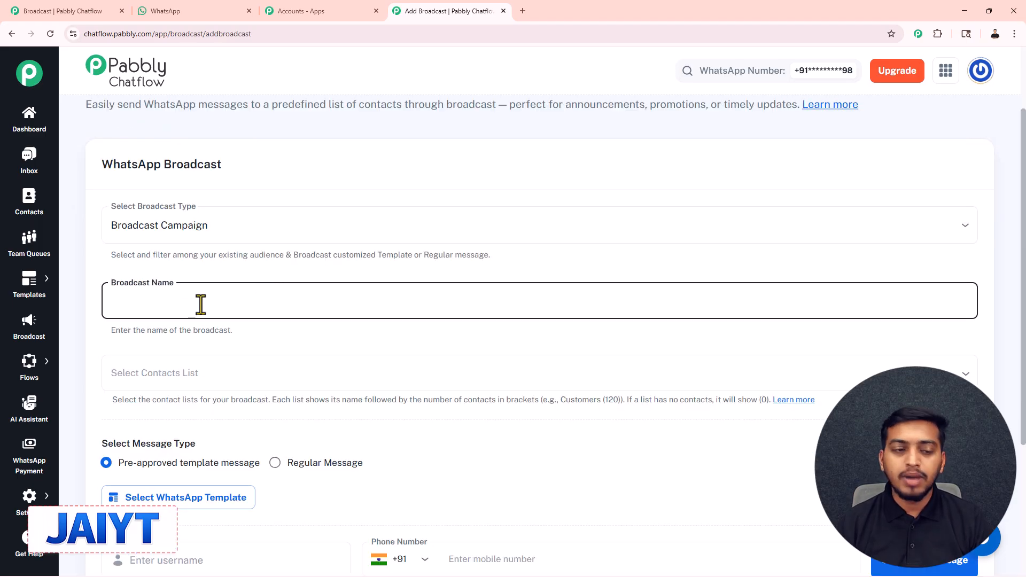
{"action": "type", "text": "Strengthen connection with your customers"}
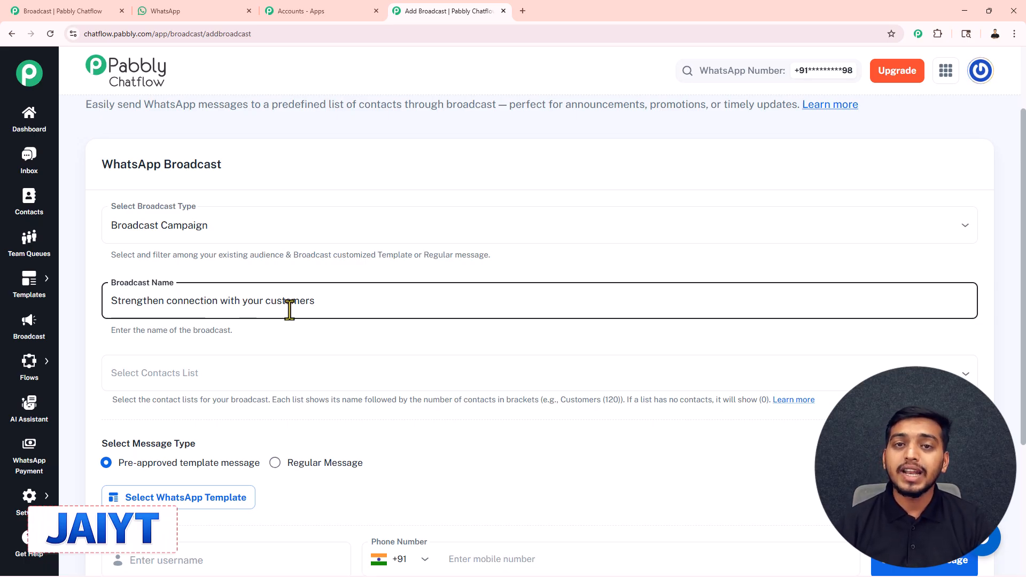
Select "new list" as the broadcast's contacts list
{"action": "scroll", "coordinate": [289, 310], "scroll_direction": "down", "scroll_amount": 2}
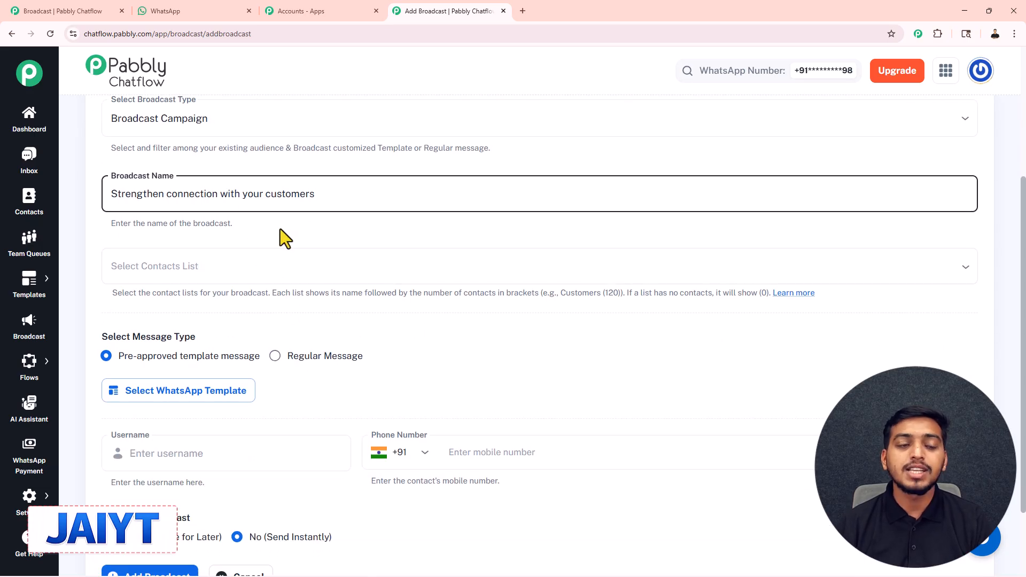
{"action": "left_click", "coordinate": [218, 272]}
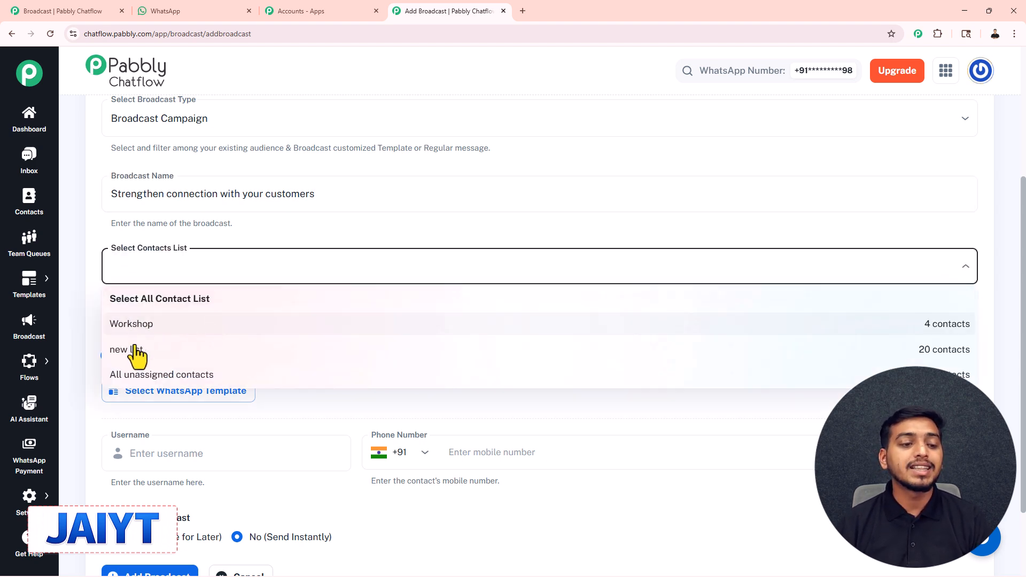
{"action": "left_click", "coordinate": [134, 348]}
{"action": "left_click", "coordinate": [225, 243]}
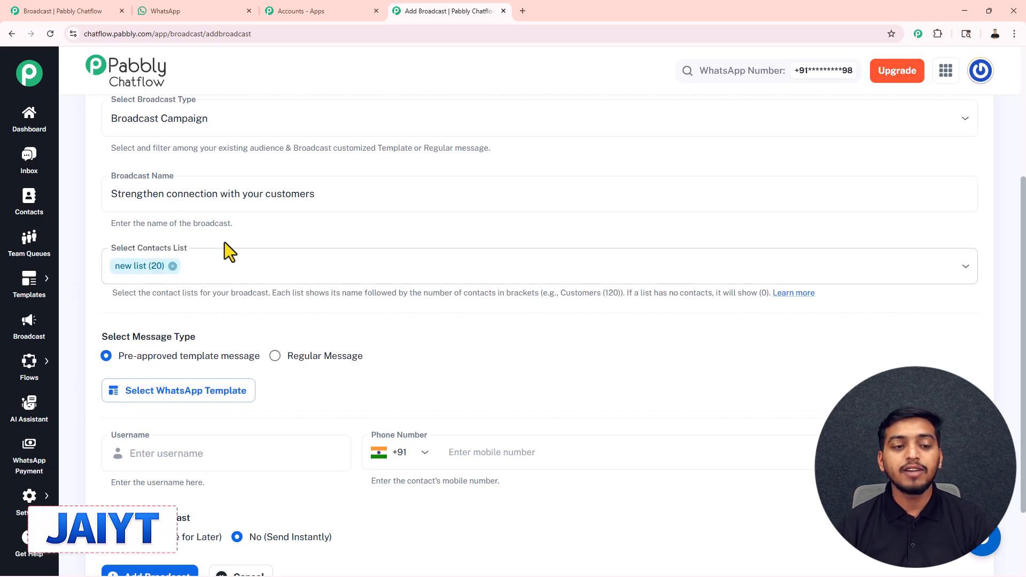
{"action": "left_click", "coordinate": [231, 267]}
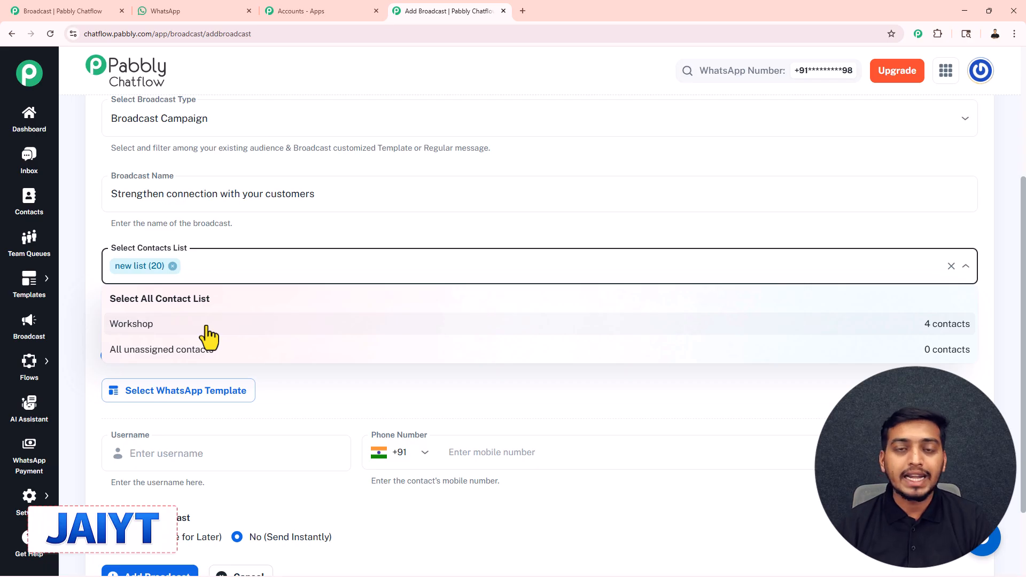
{"action": "left_click", "coordinate": [258, 237]}
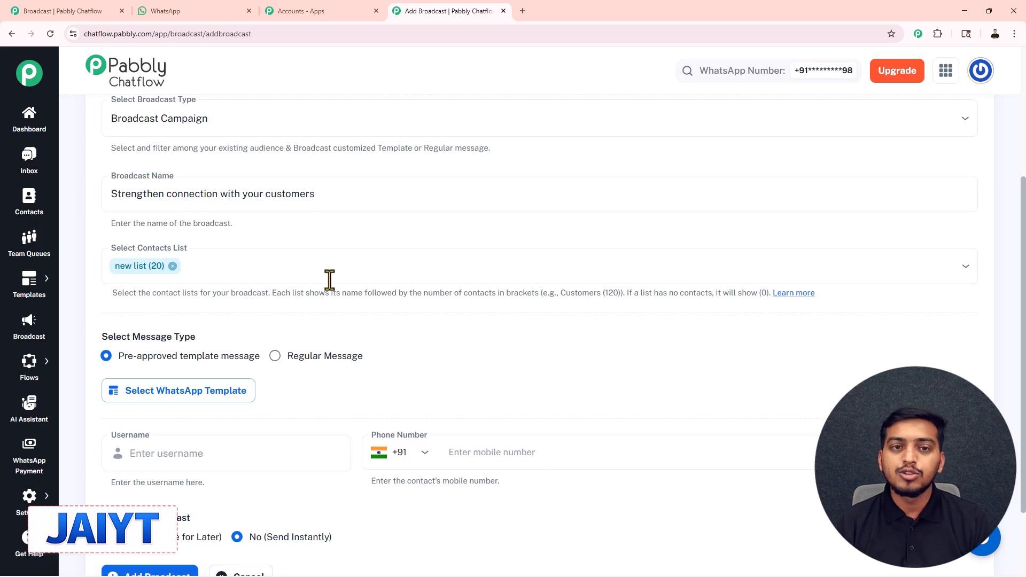
Duplicate the browser tab and open the Contacts section in the copy
{"action": "right_click", "coordinate": [460, 21]}
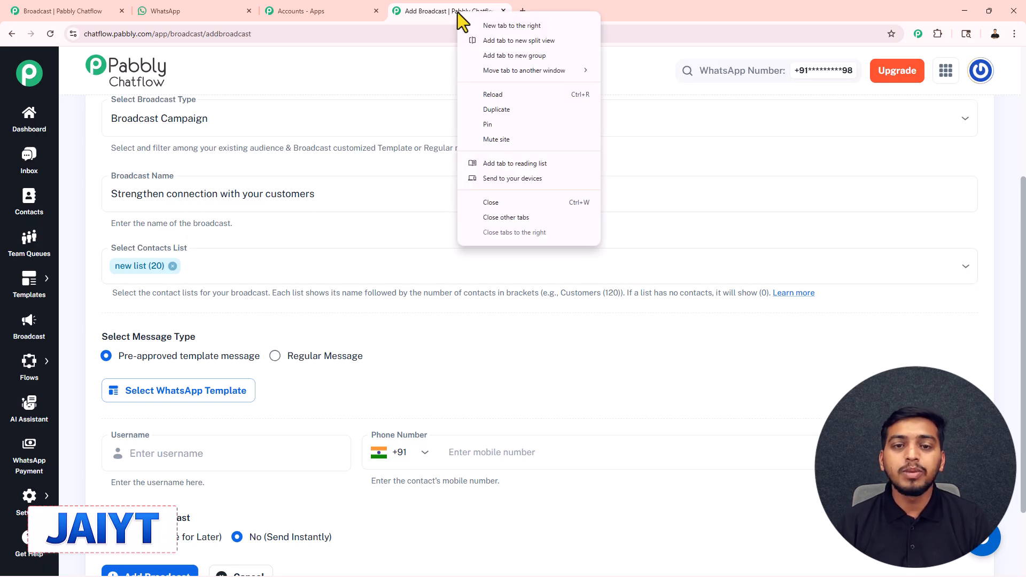
{"action": "left_click", "coordinate": [497, 108]}
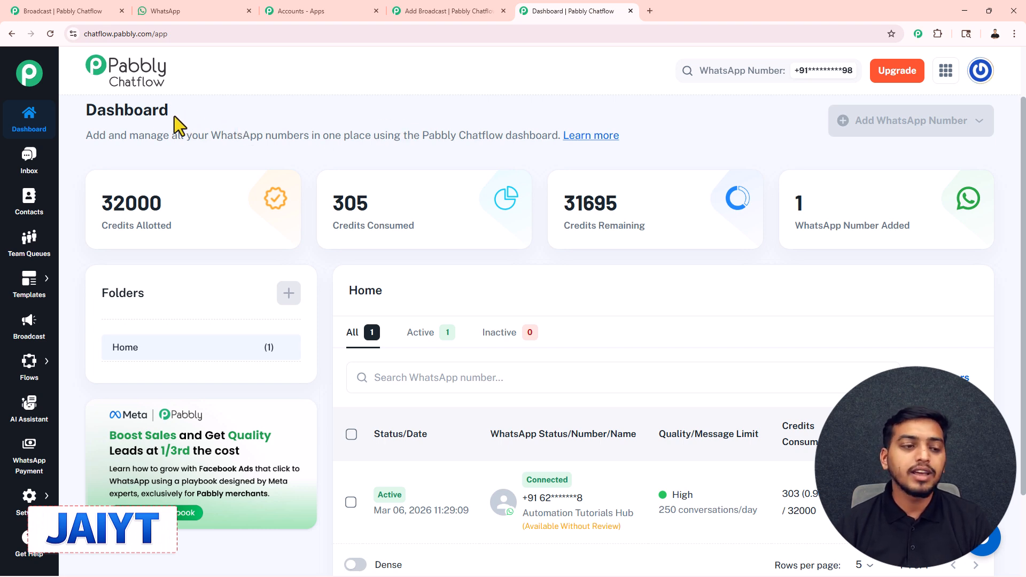
{"action": "left_click", "coordinate": [30, 203]}
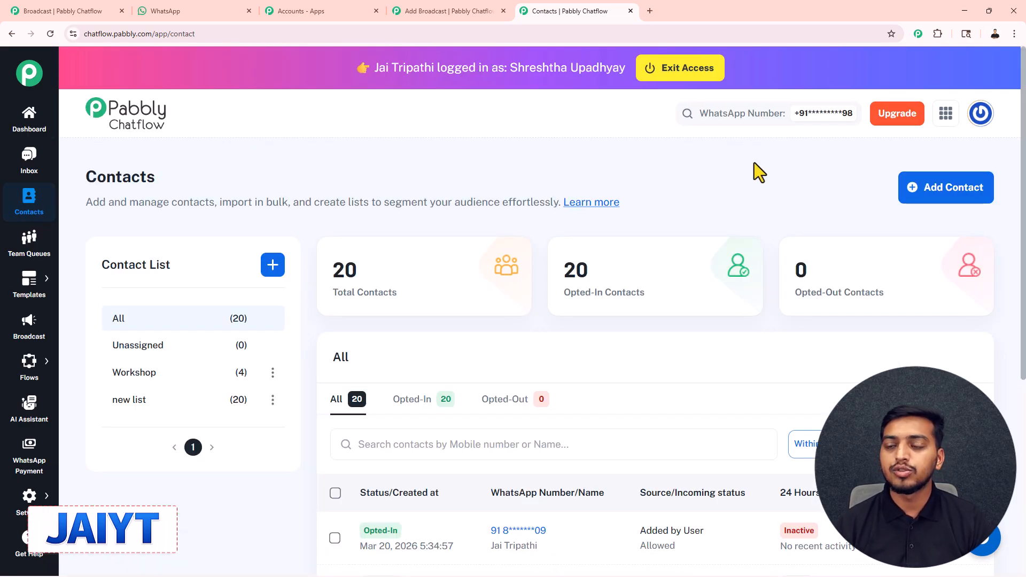
Examine the forms for adding a single contact, bulk contacts and a new contact list, closing each without adding anything
{"action": "left_click", "coordinate": [944, 195]}
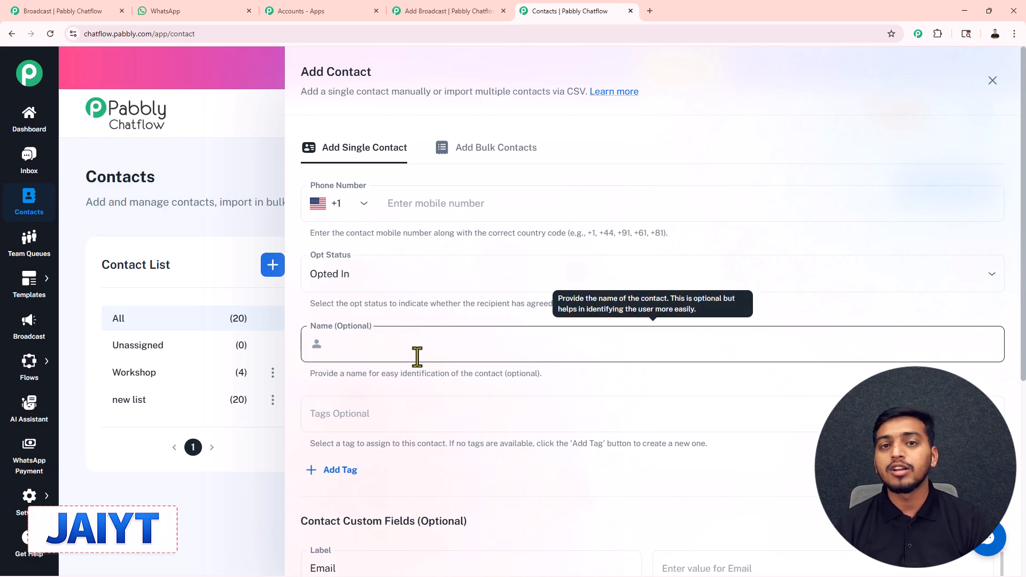
{"action": "left_click", "coordinate": [476, 158]}
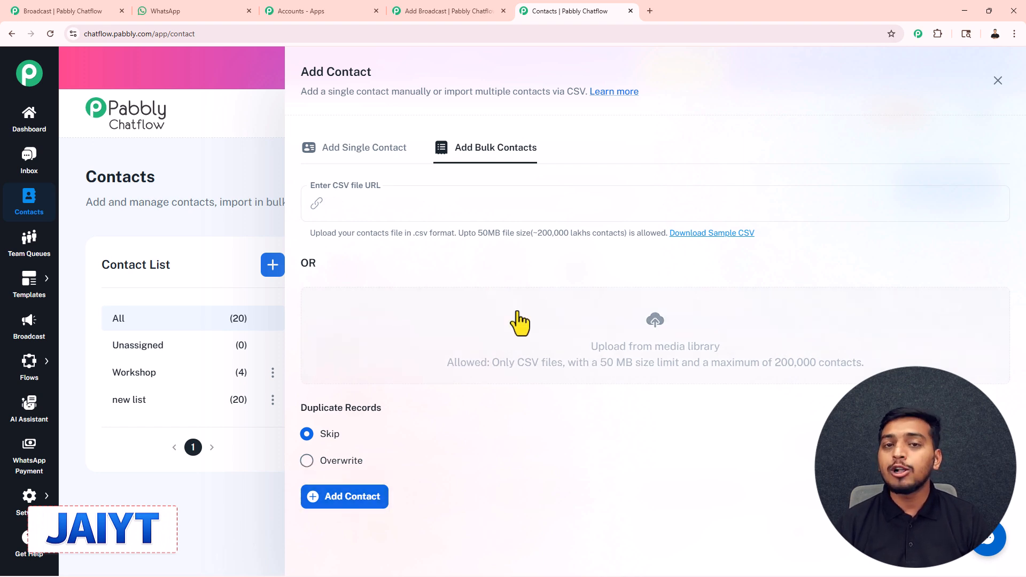
{"action": "left_click", "coordinate": [999, 77]}
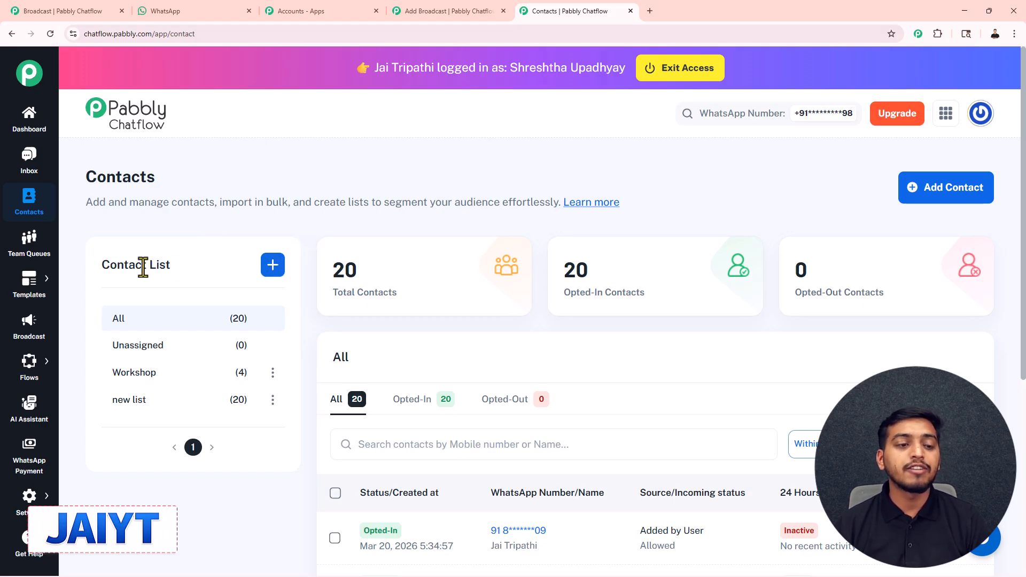
{"action": "left_click", "coordinate": [269, 268]}
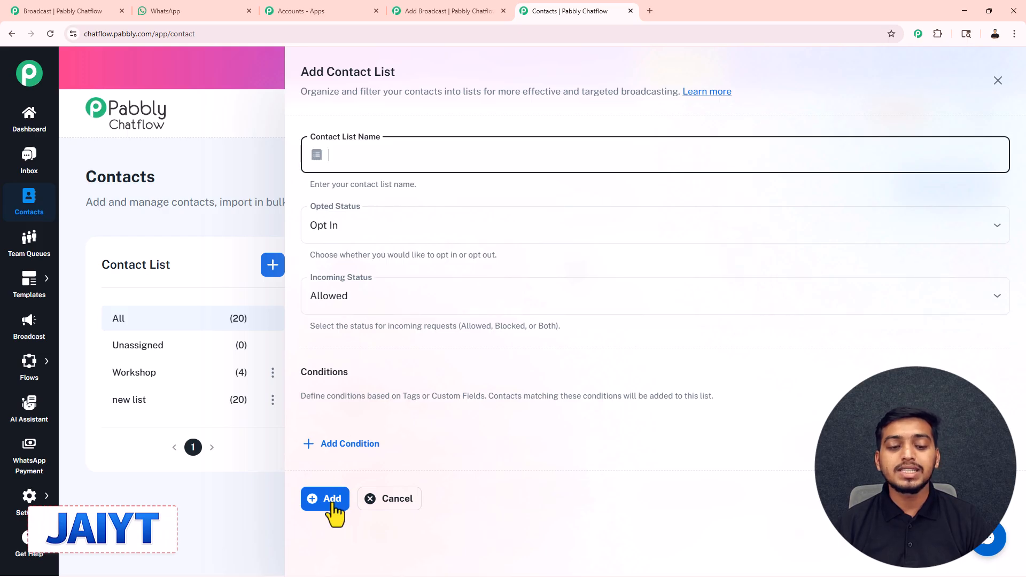
{"action": "left_click", "coordinate": [998, 81]}
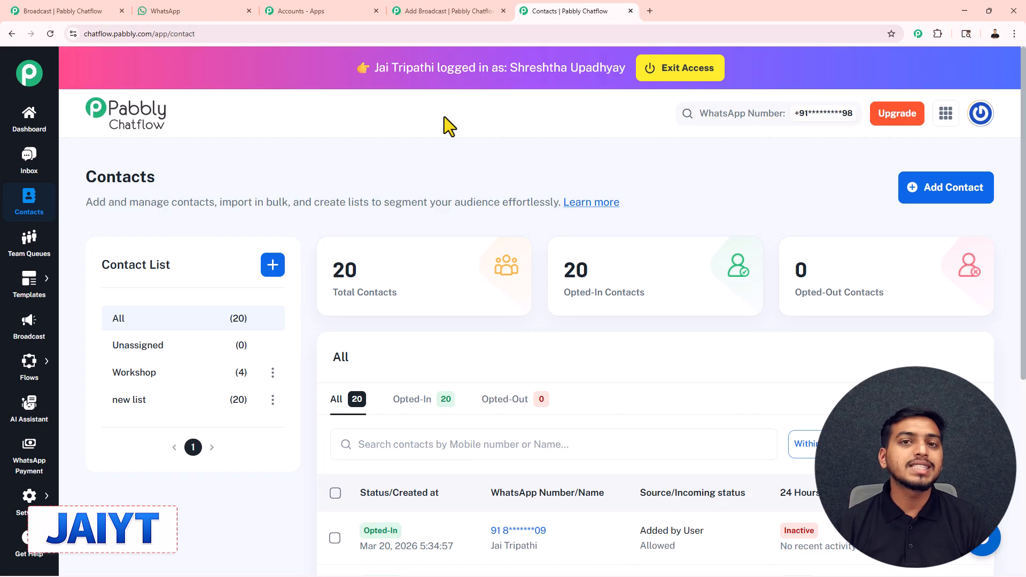
Return to the broadcast form and review its contacts list and message type options
{"action": "left_click", "coordinate": [481, 10]}
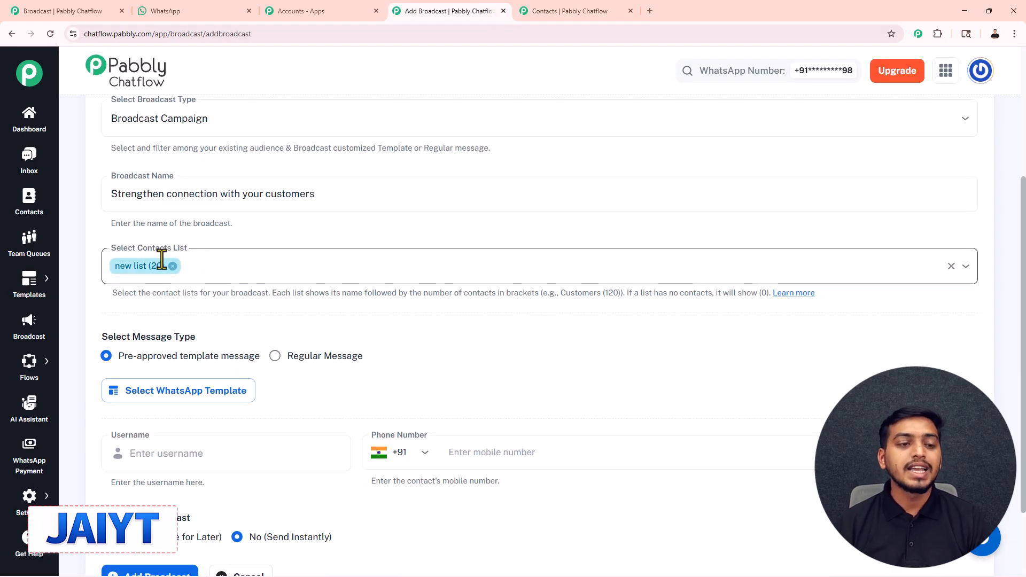
{"action": "left_click", "coordinate": [218, 268]}
{"action": "left_click", "coordinate": [219, 268]}
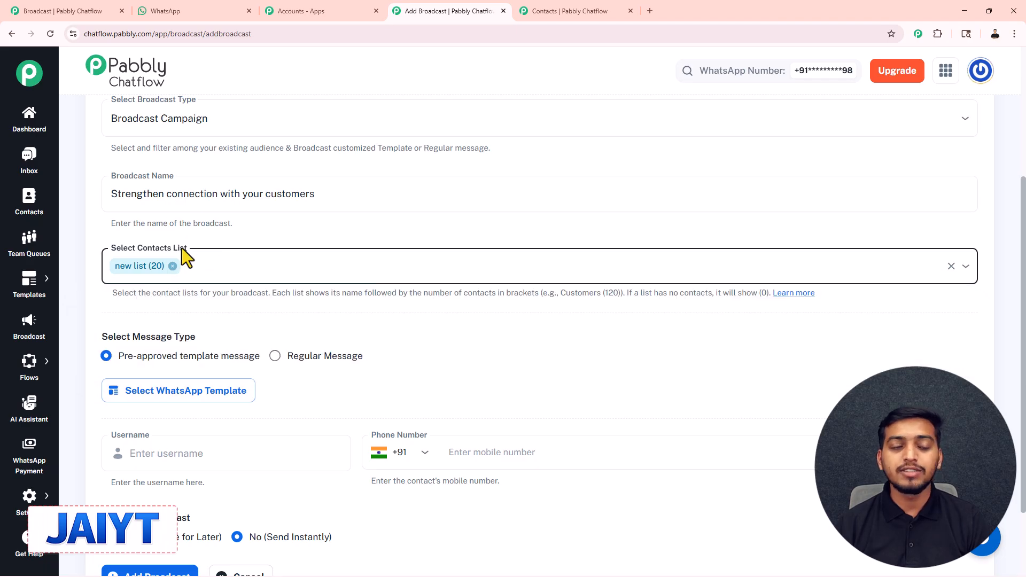
{"action": "scroll", "coordinate": [193, 255], "scroll_direction": "down", "scroll_amount": 1}
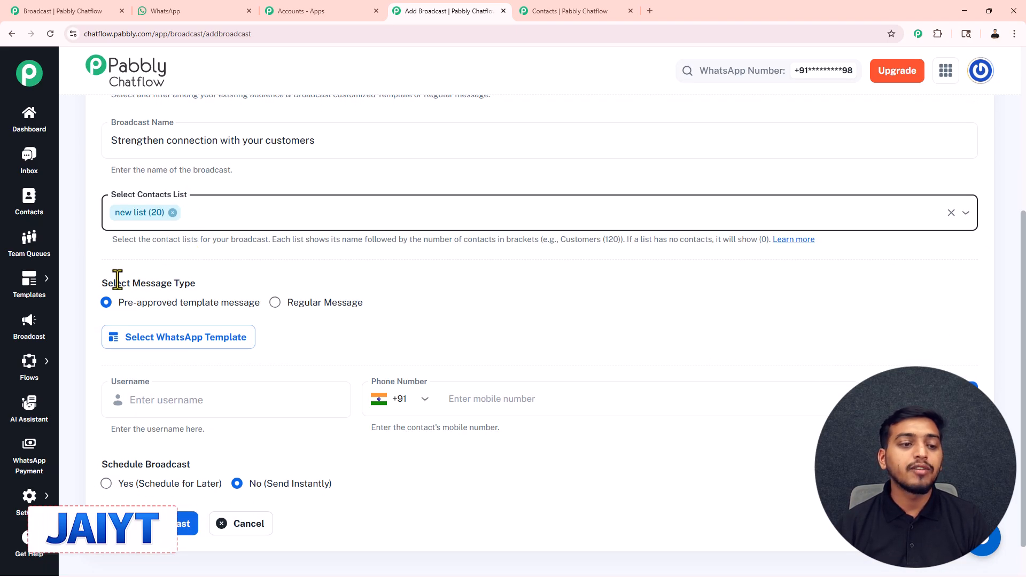
{"action": "scroll", "coordinate": [219, 288], "scroll_direction": "down", "scroll_amount": 1}
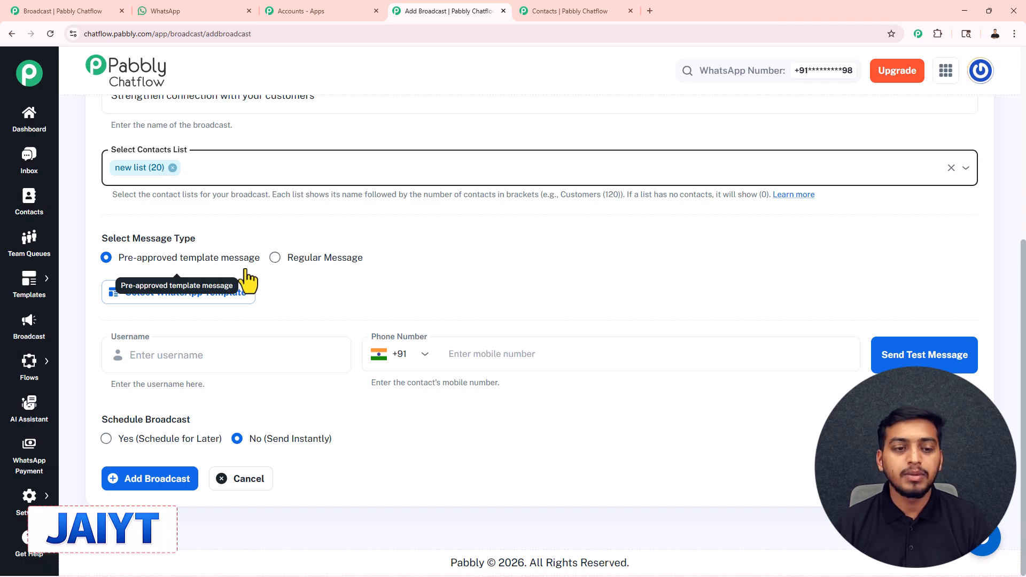
Switch the message type to Regular Message and place the cursor in its message text field
{"action": "left_click", "coordinate": [275, 257]}
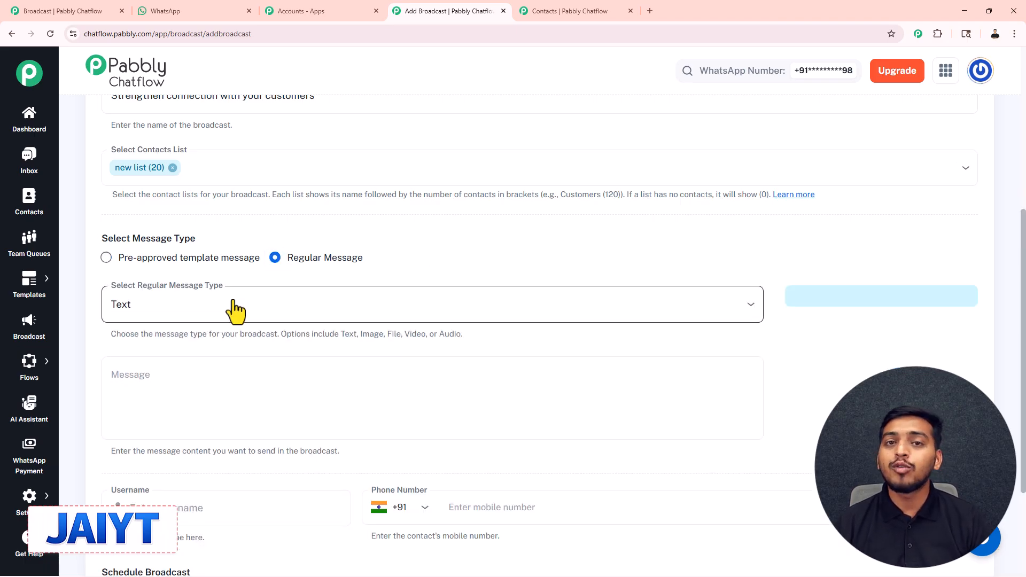
{"action": "scroll", "coordinate": [236, 309], "scroll_direction": "down", "scroll_amount": 2}
{"action": "left_click", "coordinate": [160, 292]}
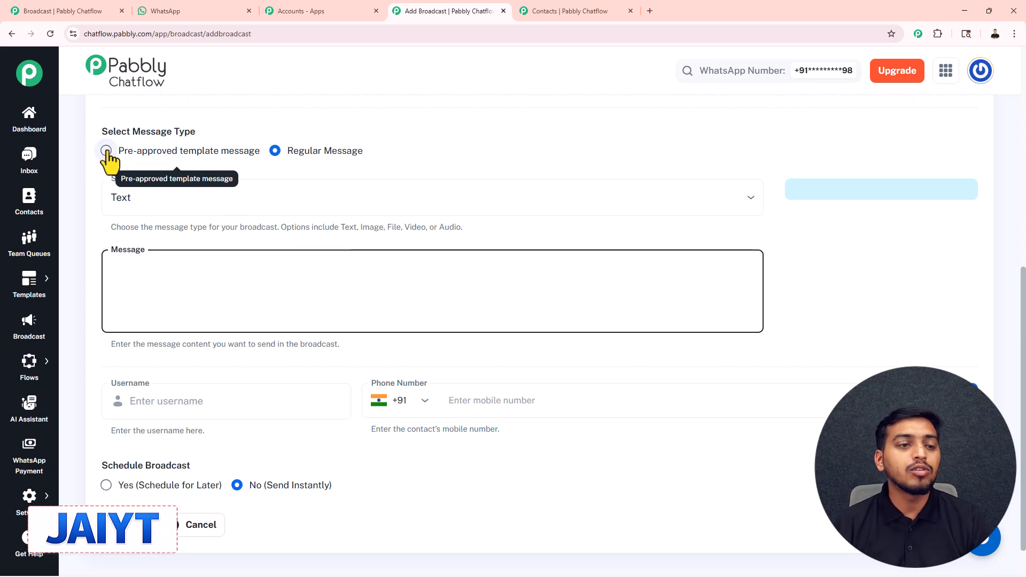
Switch the message type to Pre-approved template message and choose the customer_value_message template
{"action": "left_click", "coordinate": [105, 151]}
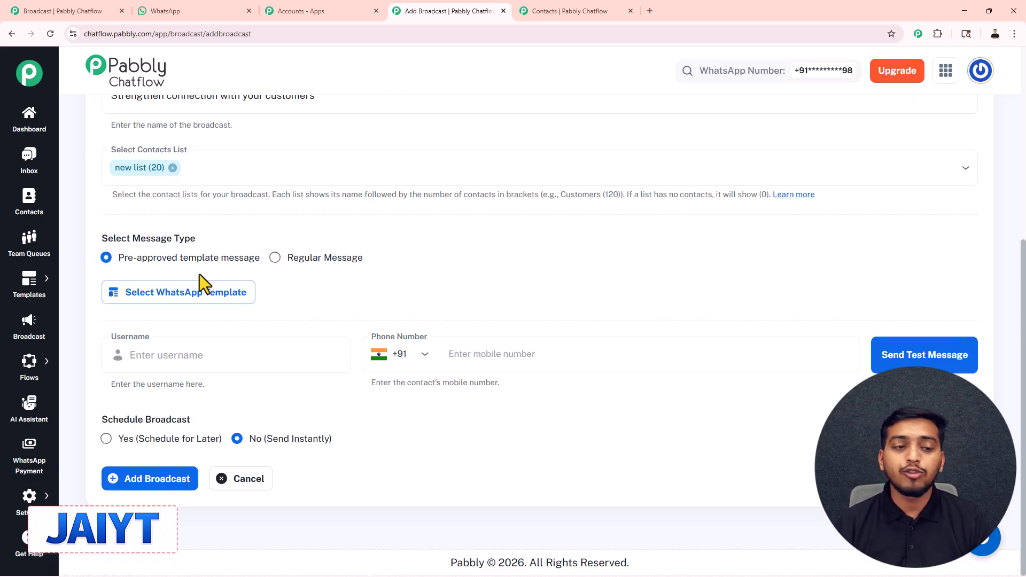
{"action": "left_click", "coordinate": [195, 306]}
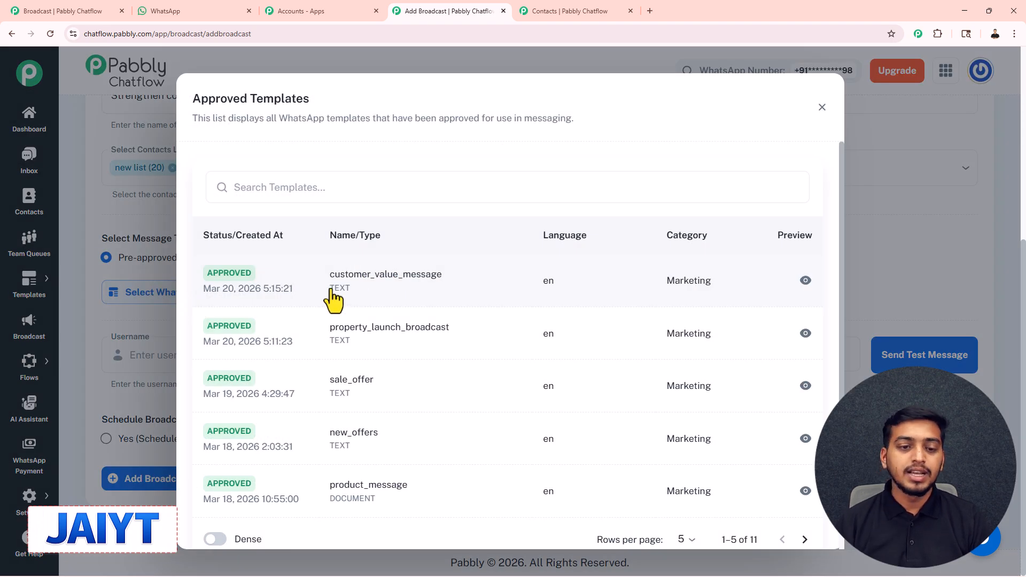
{"action": "left_click", "coordinate": [431, 293]}
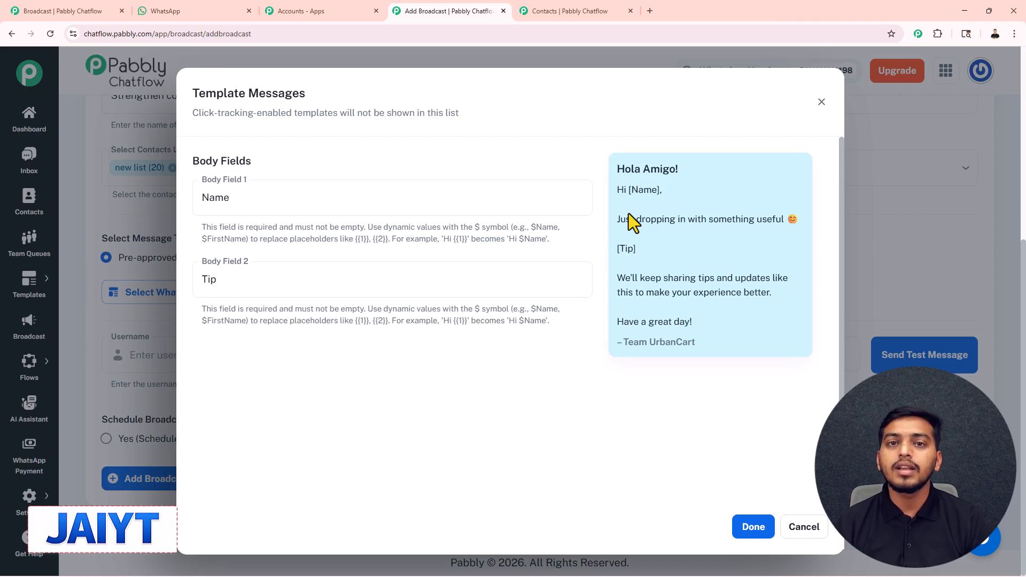
Set body field 1 to $Name, body field 2 to "Tip: Store your cotton clothes in breathable bags to keep them fresh longer.", and apply the template
{"action": "left_click", "coordinate": [236, 199]}
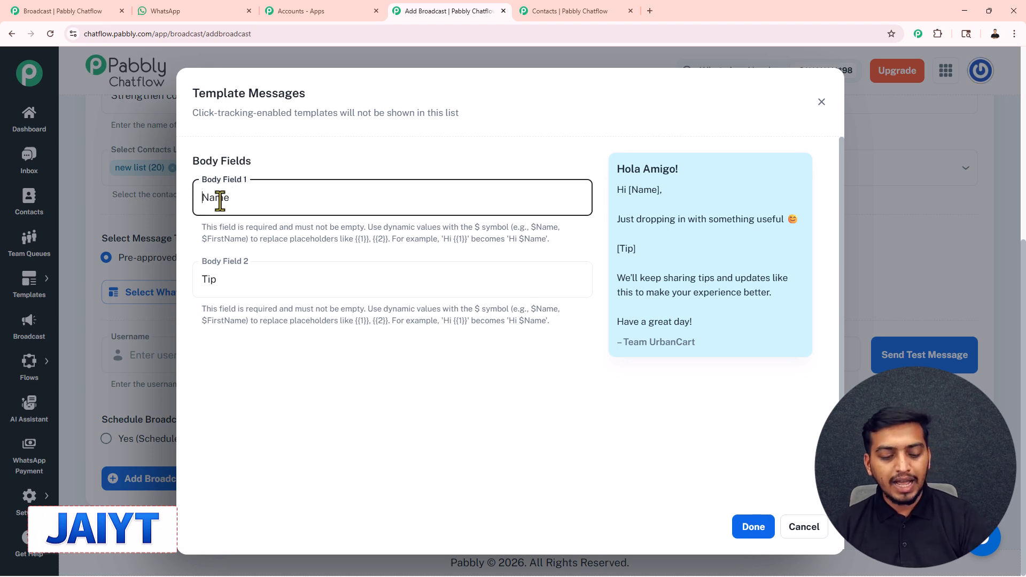
{"action": "type", "text": "$"}
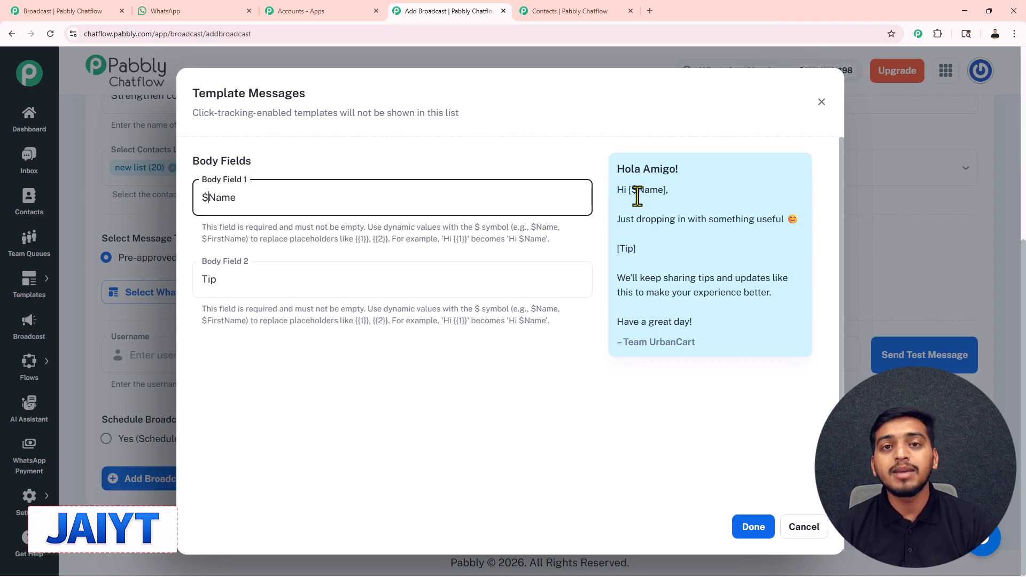
{"action": "left_click", "coordinate": [245, 285]}
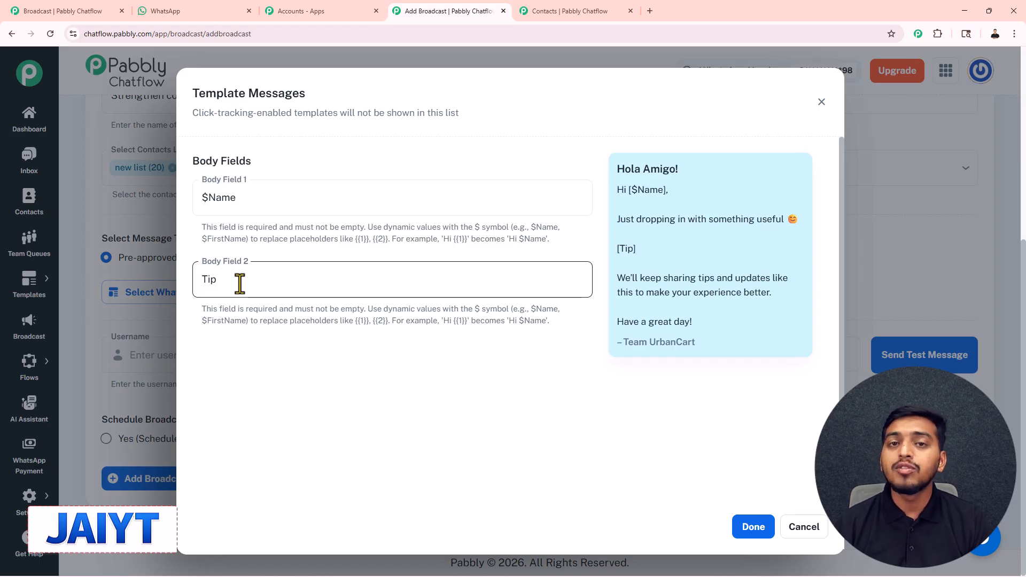
{"action": "left_click_drag", "start_coordinate": [232, 286], "coordinate": [193, 295]}
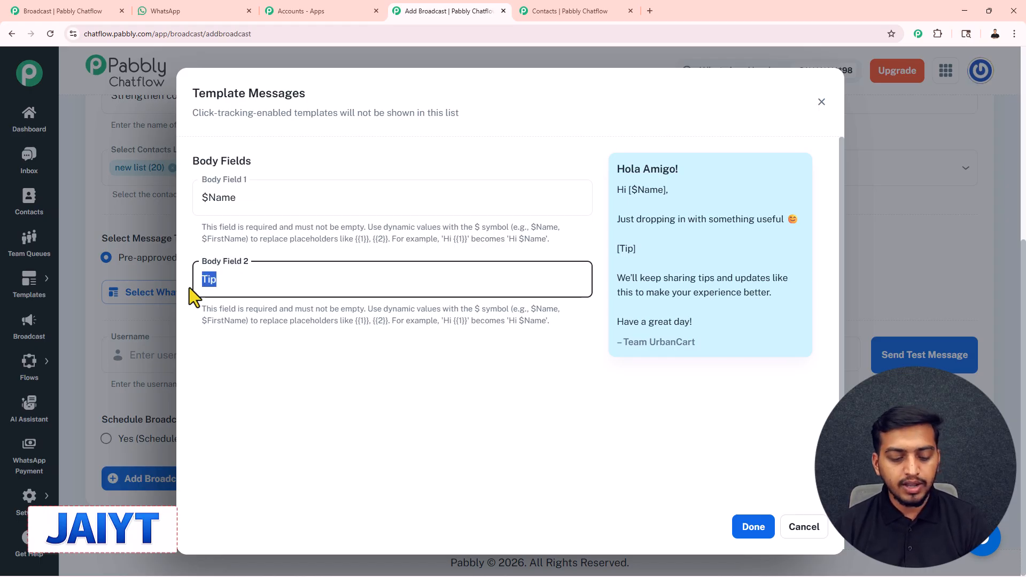
{"action": "type", "text": "Tip: Store your cotton clothes in breathable bags to keep them fresh longer."}
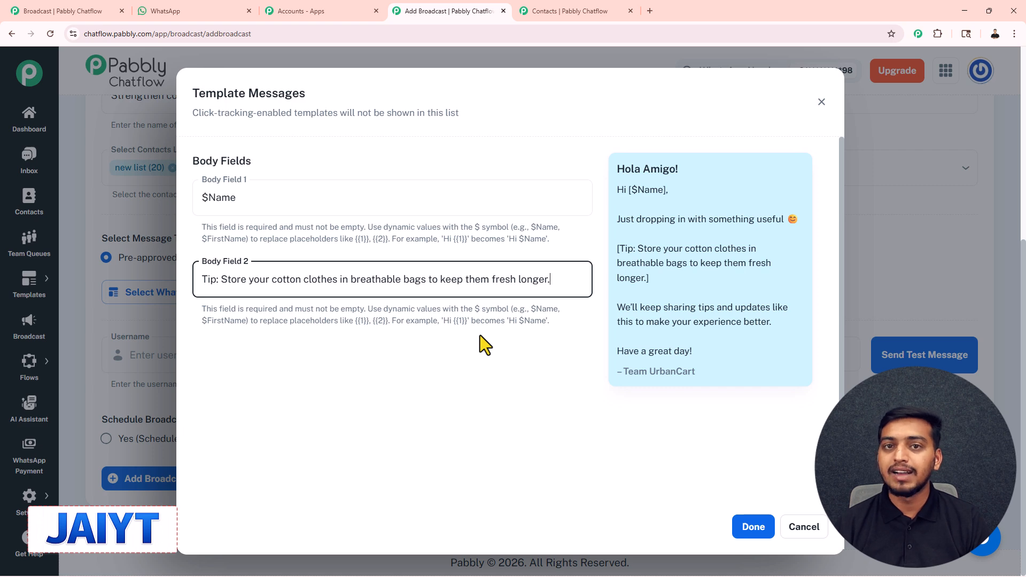
{"action": "left_click", "coordinate": [754, 528]}
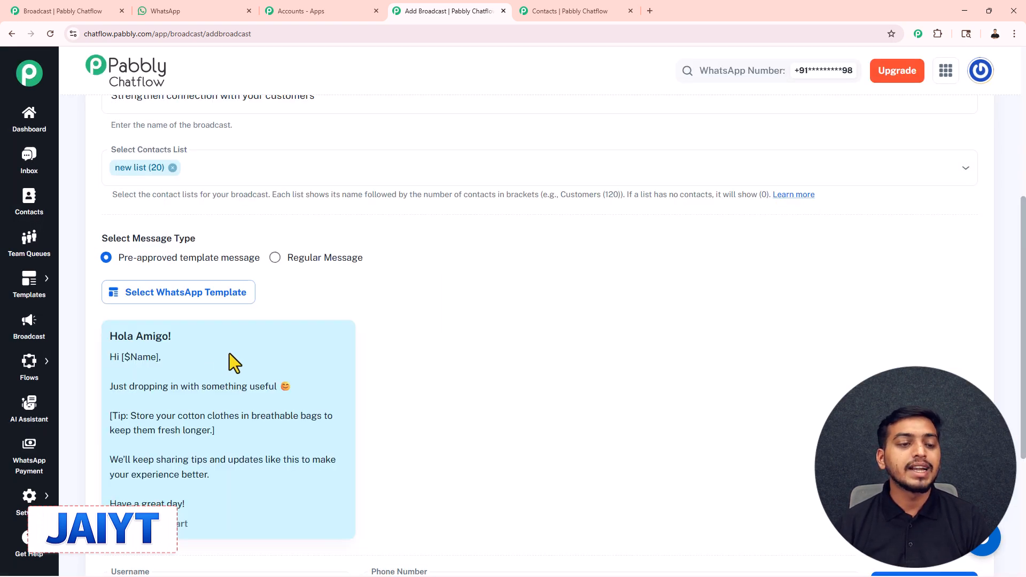
{"action": "scroll", "coordinate": [229, 354], "scroll_direction": "down", "scroll_amount": 1}
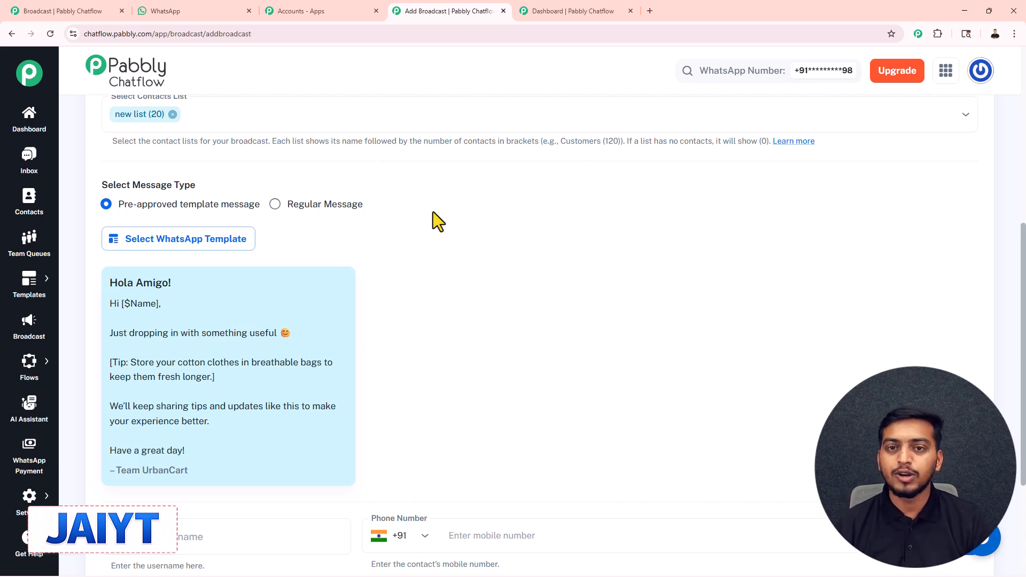
Open the templates list in the other Chatflow browser tab and start adding a new template manually
{"action": "left_click", "coordinate": [566, 7]}
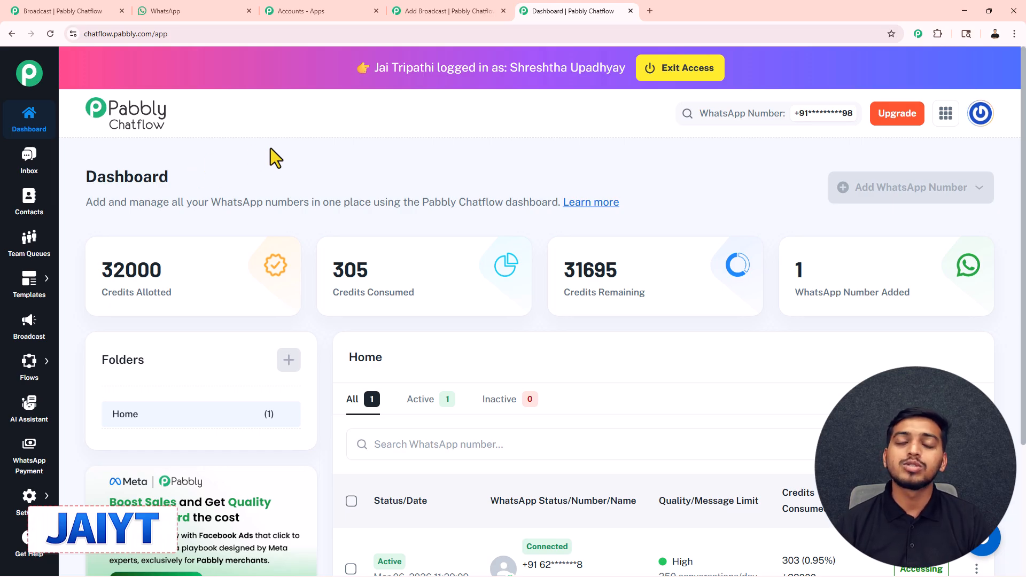
{"action": "mouse_move", "coordinate": [28, 291]}
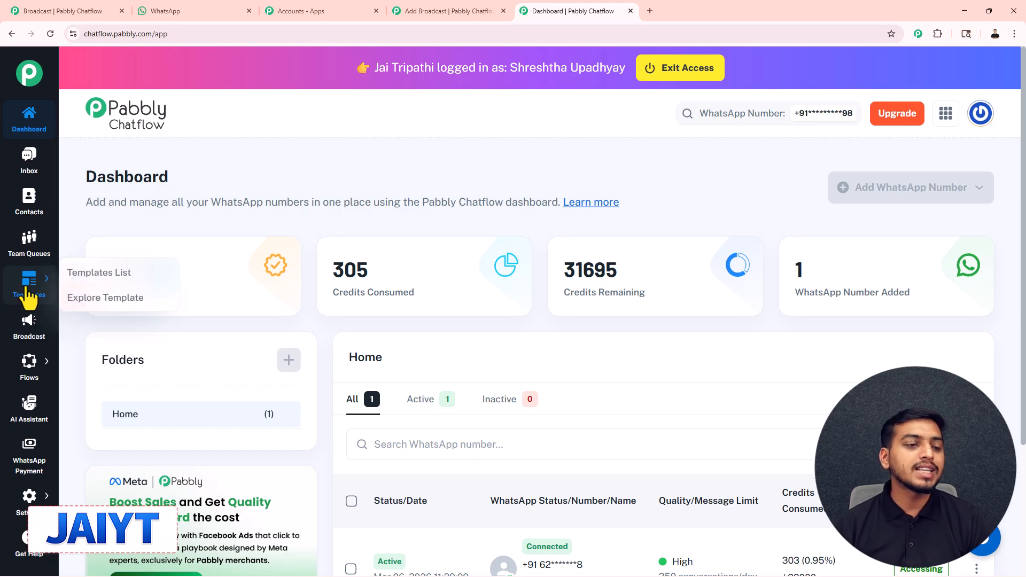
{"action": "left_click", "coordinate": [83, 272]}
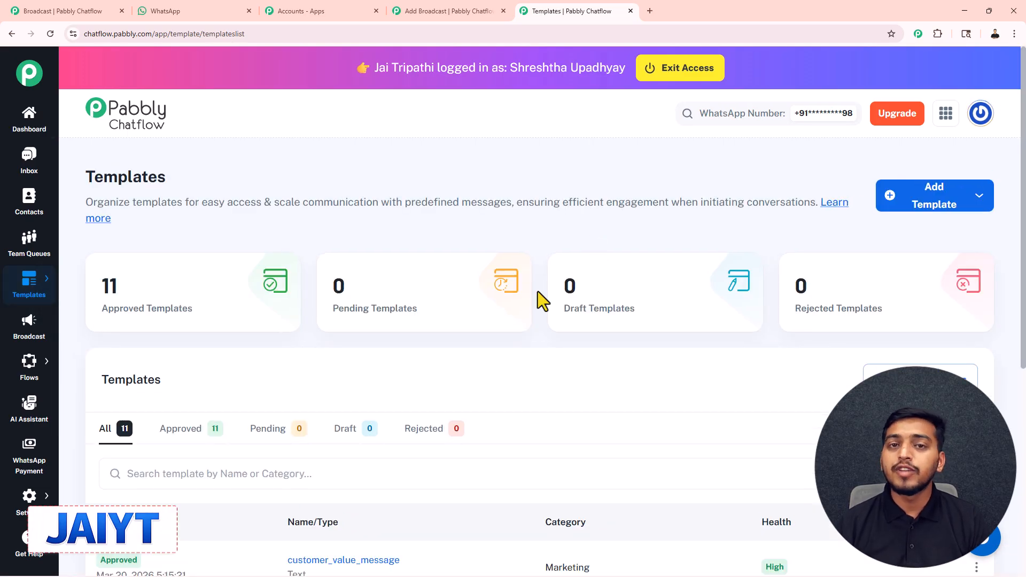
{"action": "scroll", "coordinate": [537, 290], "scroll_direction": "down", "scroll_amount": 3}
{"action": "scroll", "coordinate": [470, 338], "scroll_direction": "up", "scroll_amount": 3}
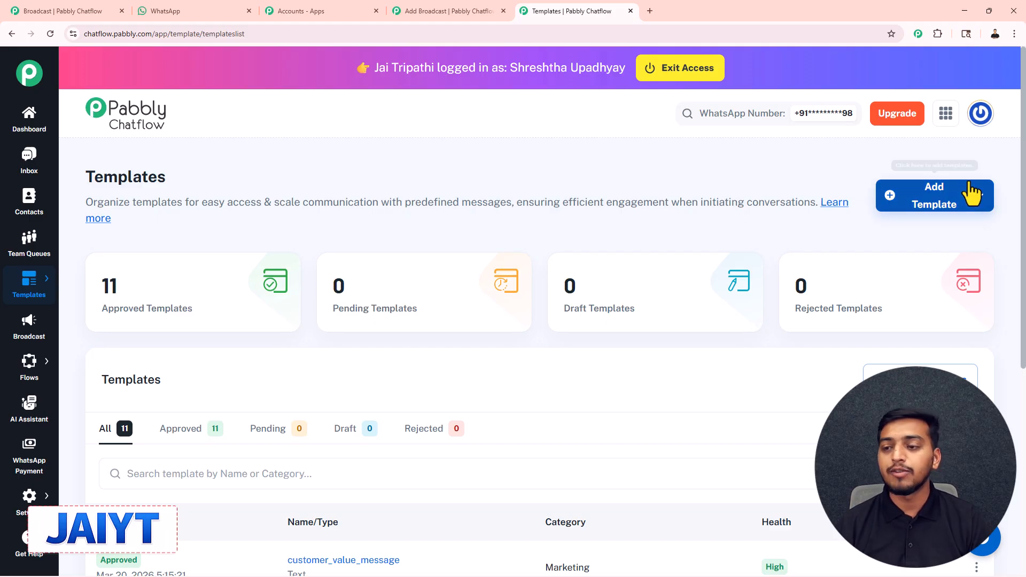
{"action": "left_click", "coordinate": [940, 207]}
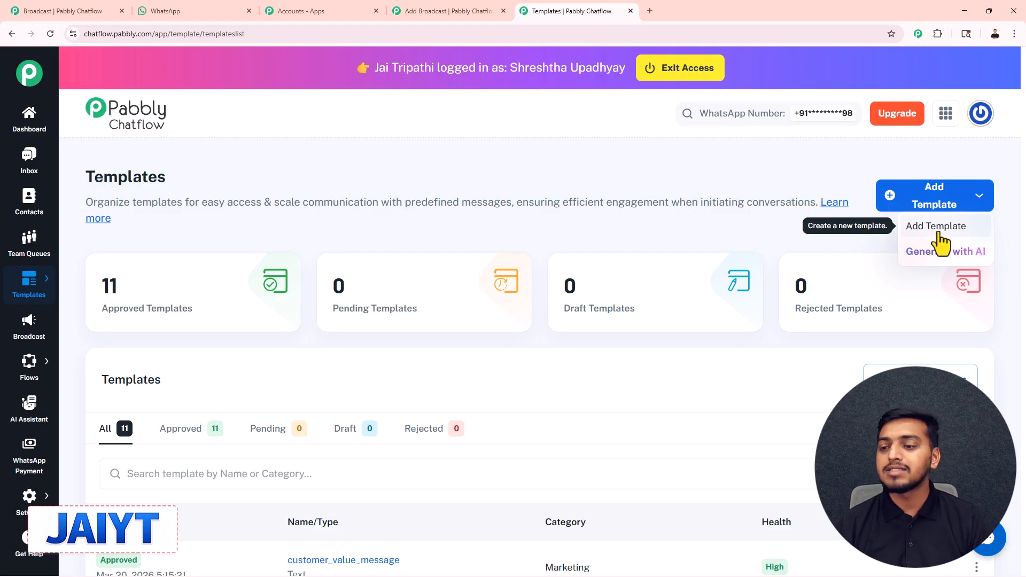
{"action": "left_click", "coordinate": [927, 228]}
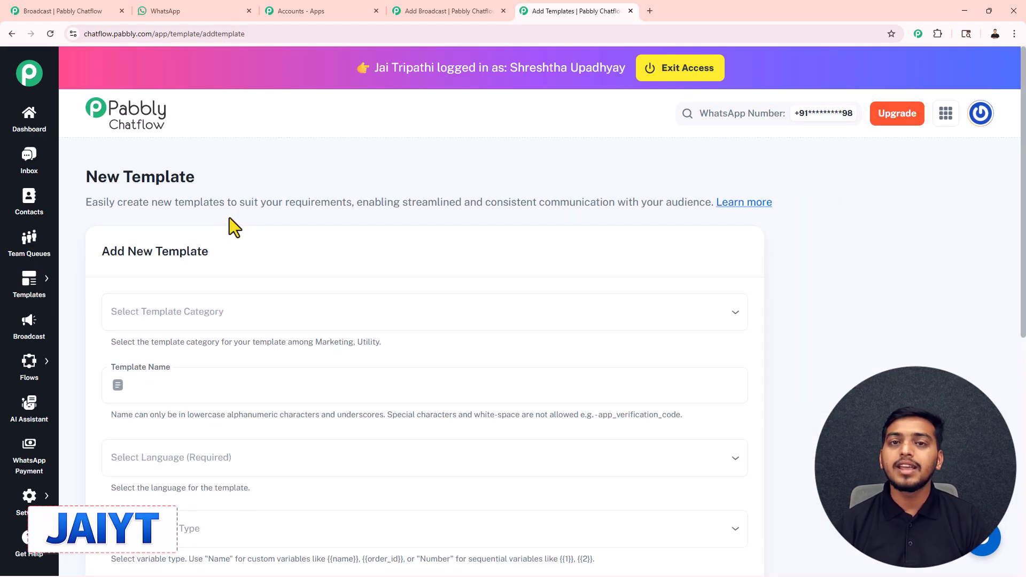
Set the new template's category to Marketing
{"action": "scroll", "coordinate": [229, 217], "scroll_direction": "down", "scroll_amount": 1}
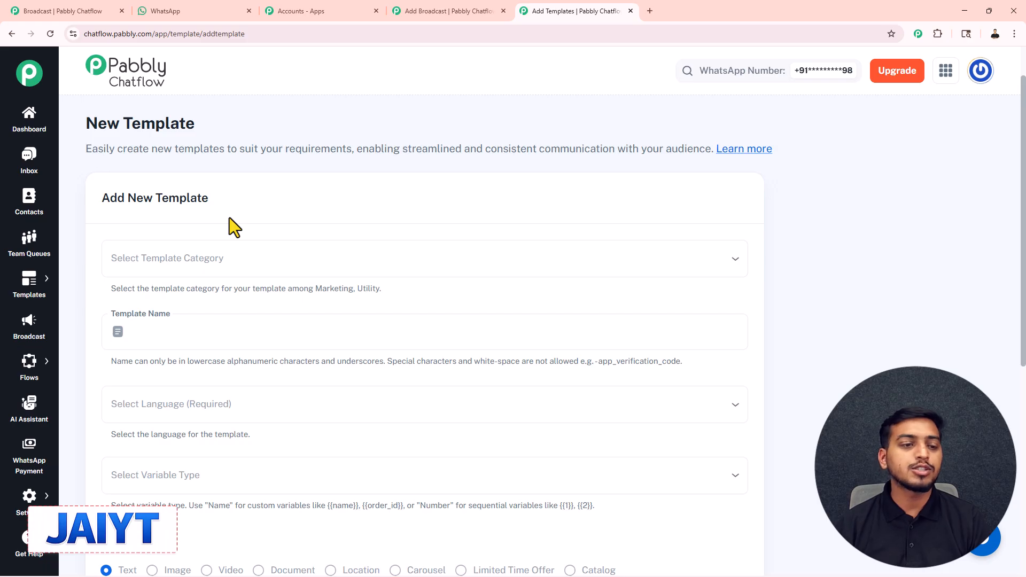
{"action": "left_click", "coordinate": [207, 265]}
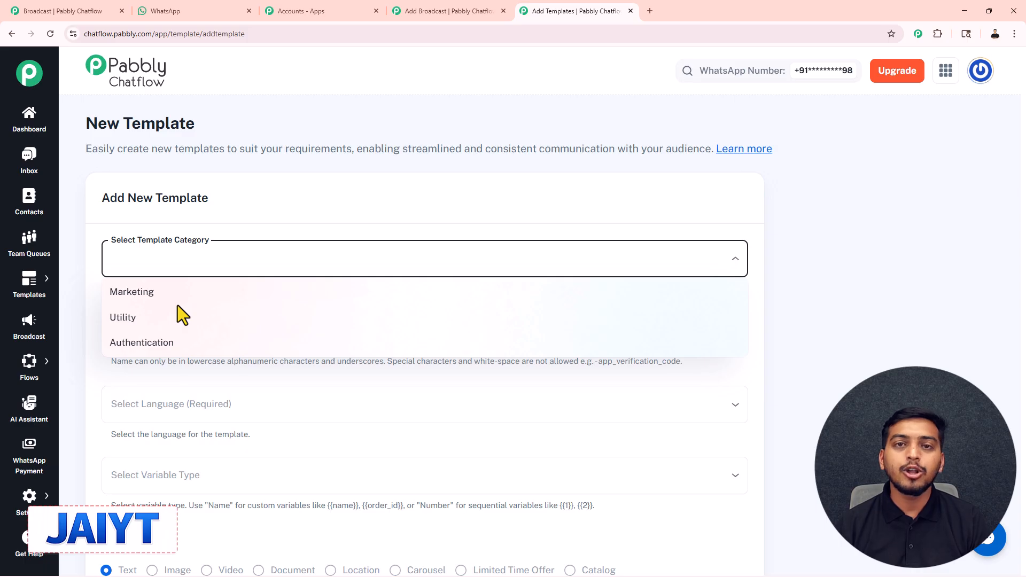
{"action": "left_click", "coordinate": [151, 295]}
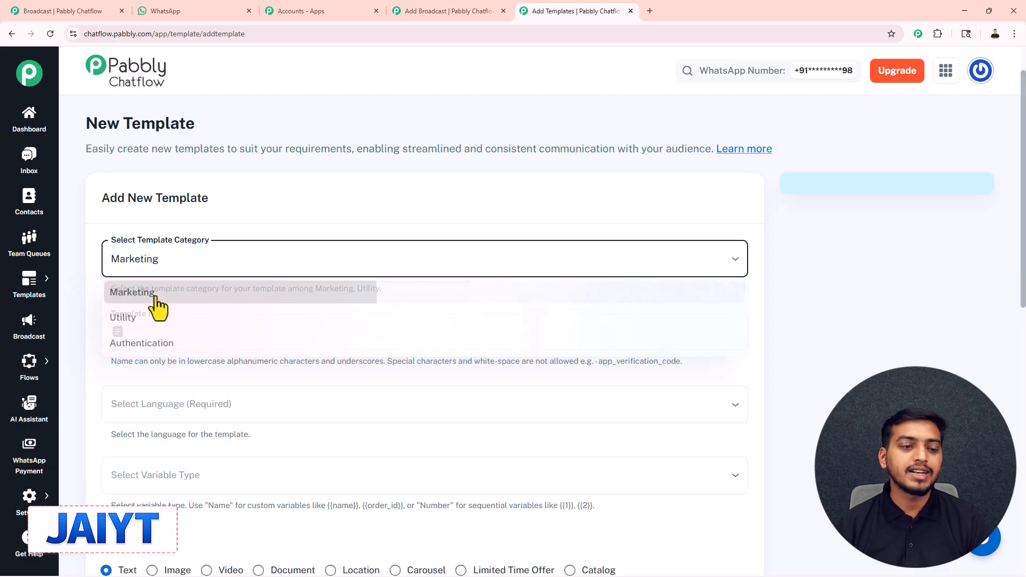
Name the template app_verification_code by copying the example name from the hint and removing its trailing period
{"action": "scroll", "coordinate": [169, 284], "scroll_direction": "down", "scroll_amount": 2}
{"action": "left_click", "coordinate": [166, 232]}
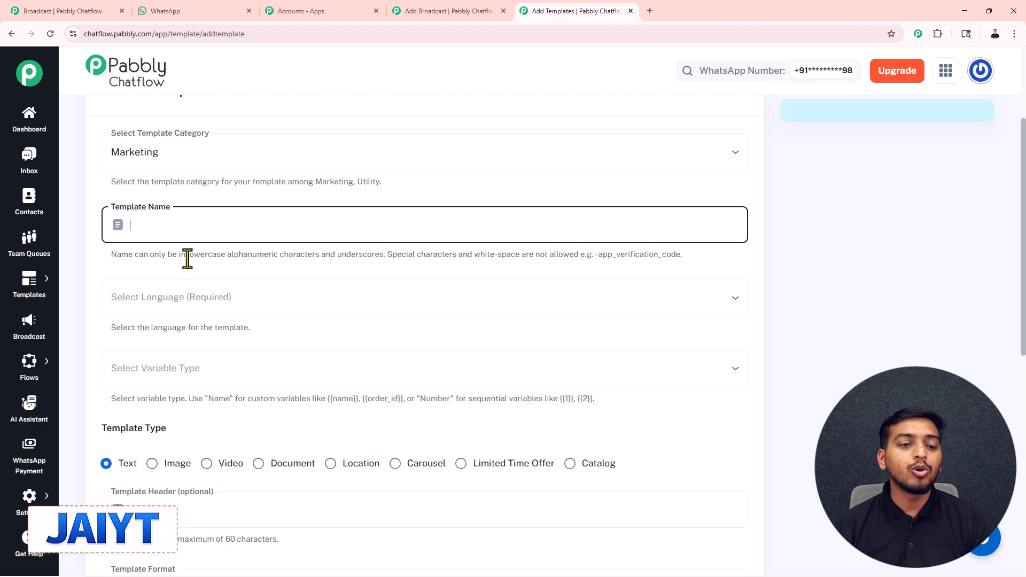
{"action": "left_click_drag", "start_coordinate": [189, 255], "coordinate": [682, 257]}
{"action": "left_click", "coordinate": [599, 255]}
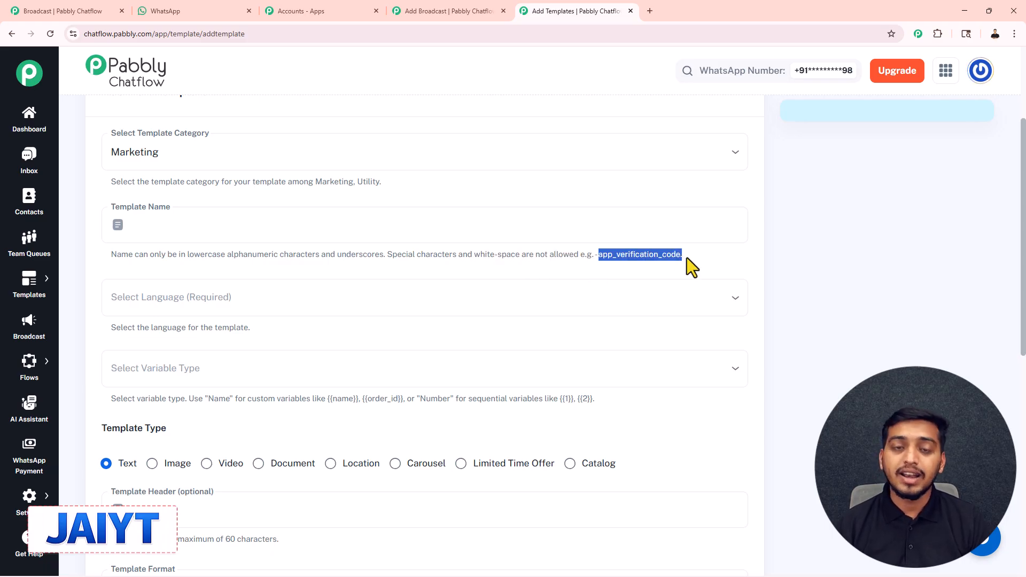
{"action": "left_click", "coordinate": [256, 224]}
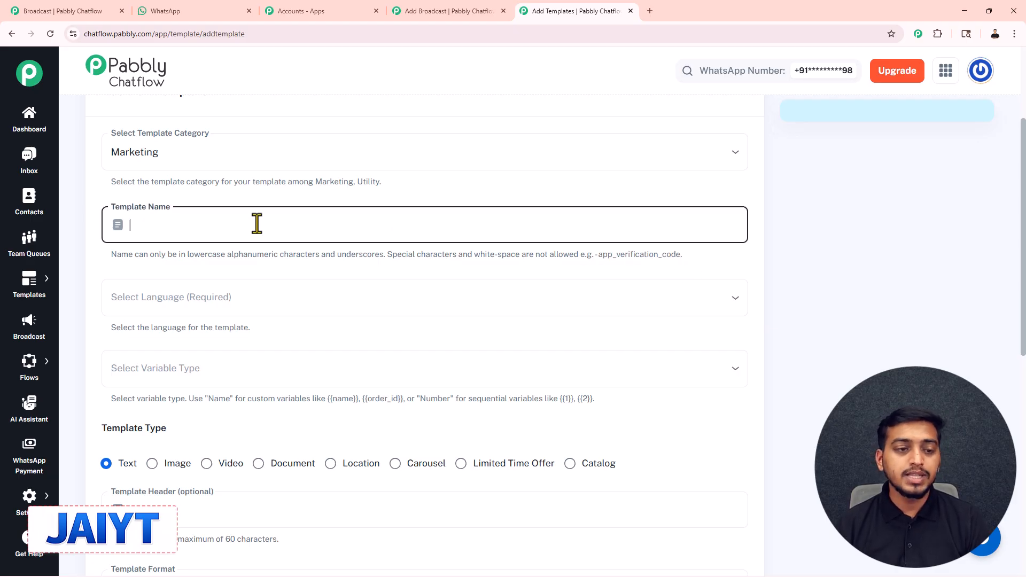
{"action": "type", "text": "app_verification_code."}
{"action": "key", "text": "BackSpace"}
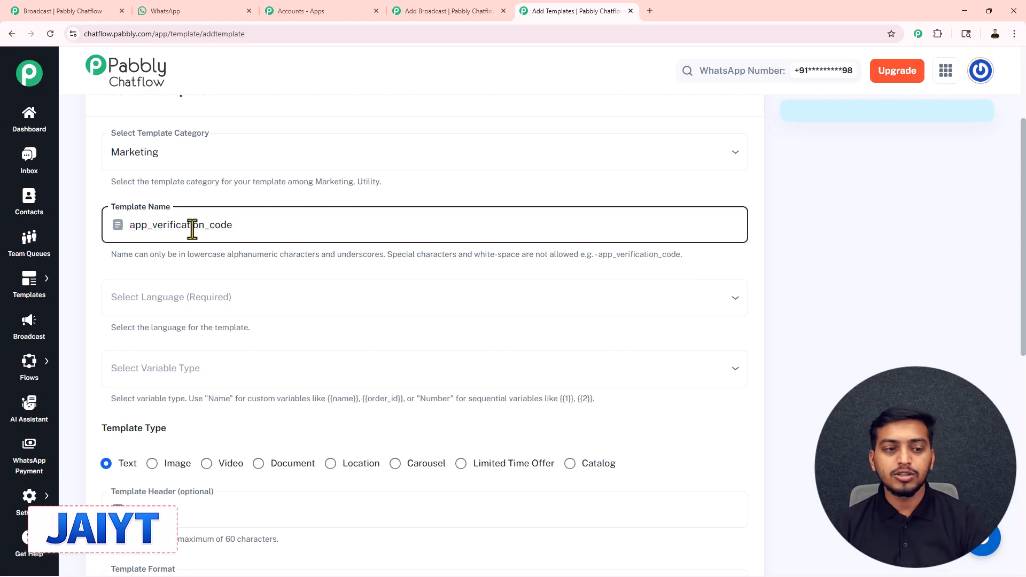
Set the template language to English and the variable type to Number
{"action": "scroll", "coordinate": [174, 235], "scroll_direction": "down", "scroll_amount": 1}
{"action": "left_click", "coordinate": [171, 251]}
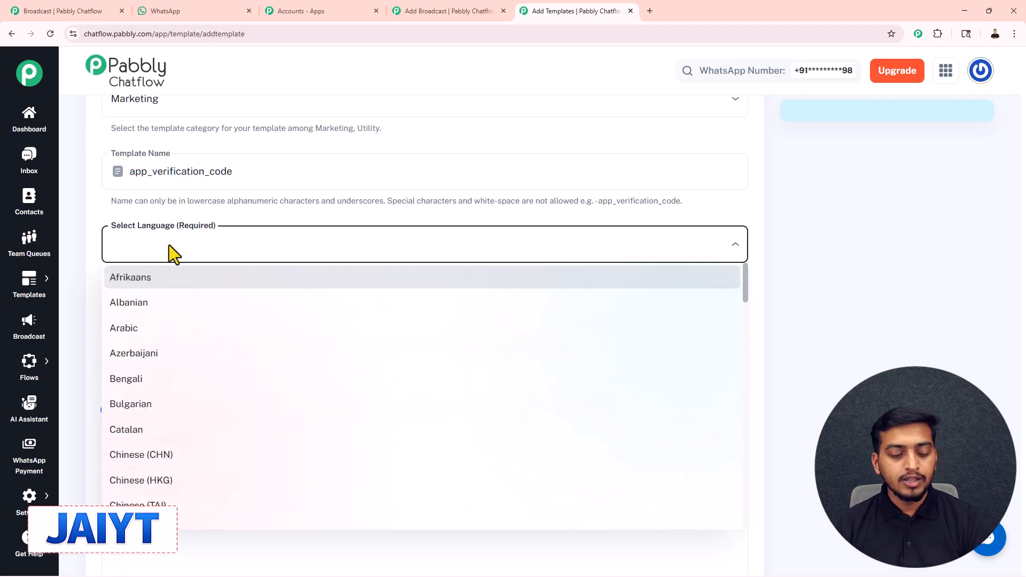
{"action": "key", "text": "e"}
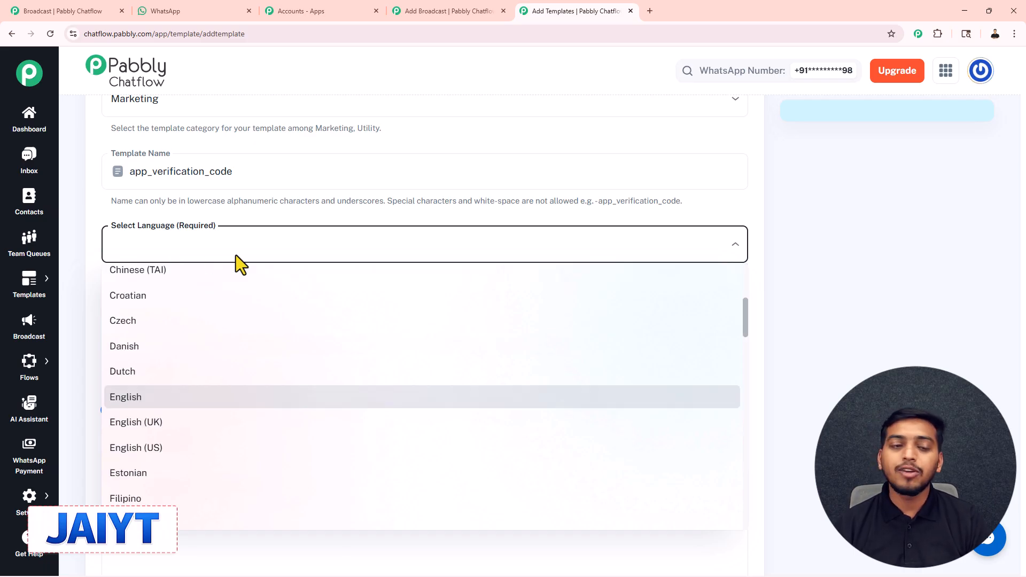
{"action": "left_click", "coordinate": [158, 397]}
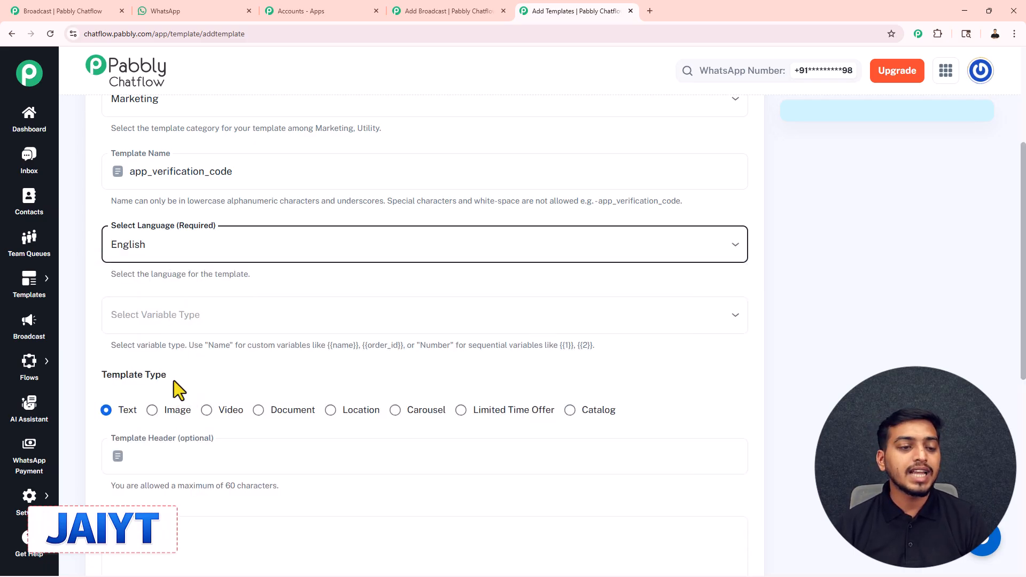
{"action": "left_click", "coordinate": [140, 316]}
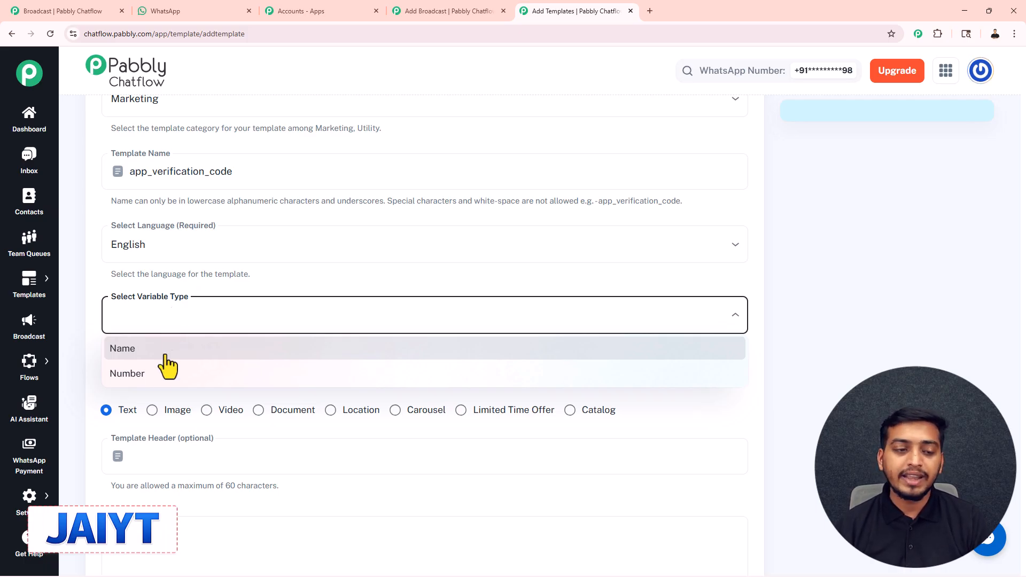
{"action": "left_click", "coordinate": [142, 375]}
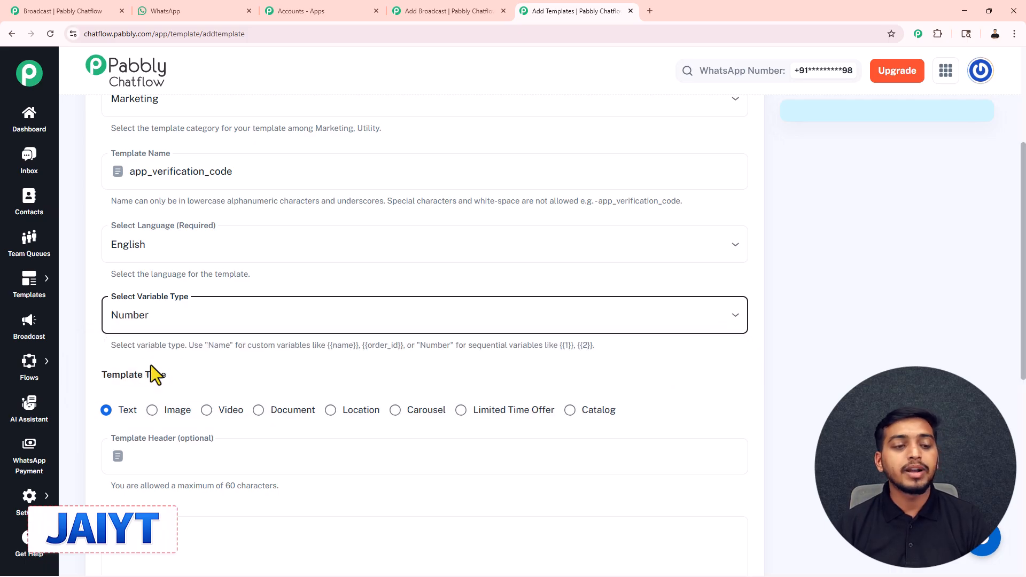
Review the template type options and enter Hello as the header of the text template
{"action": "scroll", "coordinate": [181, 333], "scroll_direction": "down", "scroll_amount": 1}
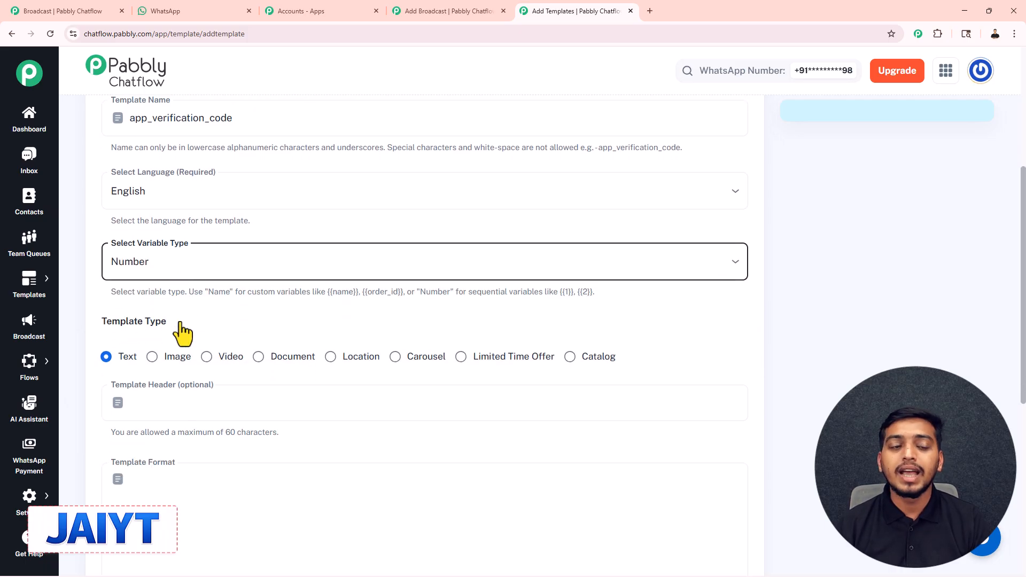
{"action": "scroll", "coordinate": [132, 324], "scroll_direction": "down", "scroll_amount": 2}
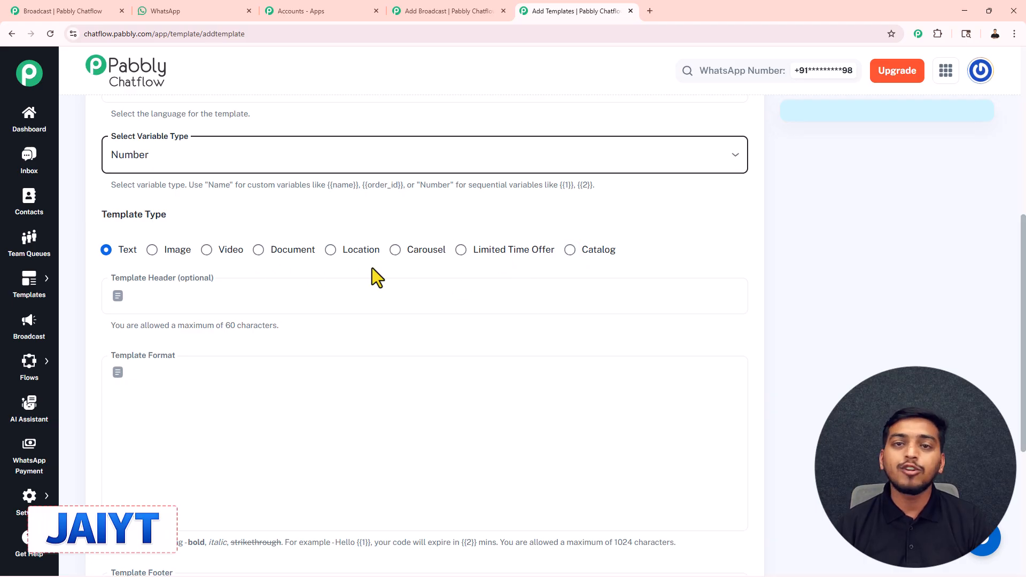
{"action": "scroll", "coordinate": [127, 212], "scroll_direction": "down", "scroll_amount": 1}
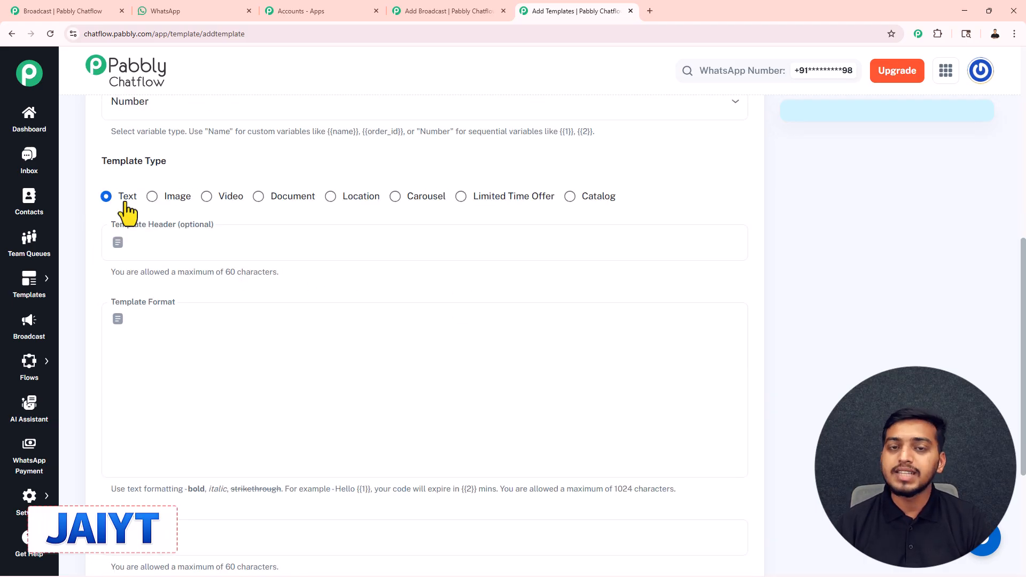
{"action": "scroll", "coordinate": [164, 210], "scroll_direction": "down", "scroll_amount": 2}
{"action": "scroll", "coordinate": [164, 211], "scroll_direction": "up", "scroll_amount": 1}
{"action": "scroll", "coordinate": [164, 211], "scroll_direction": "up", "scroll_amount": 1}
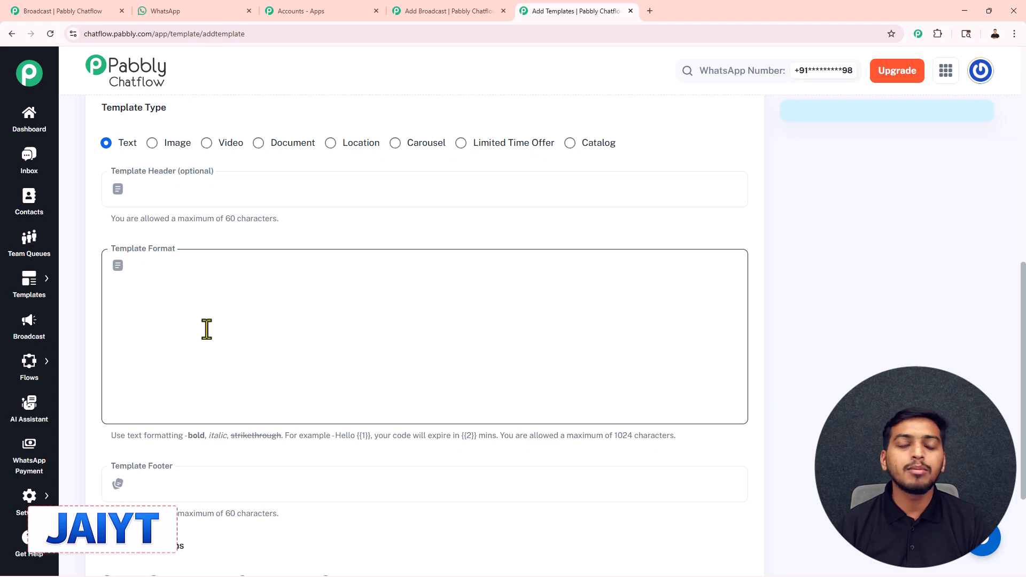
{"action": "left_click", "coordinate": [195, 197]}
{"action": "type", "text": "Hello"}
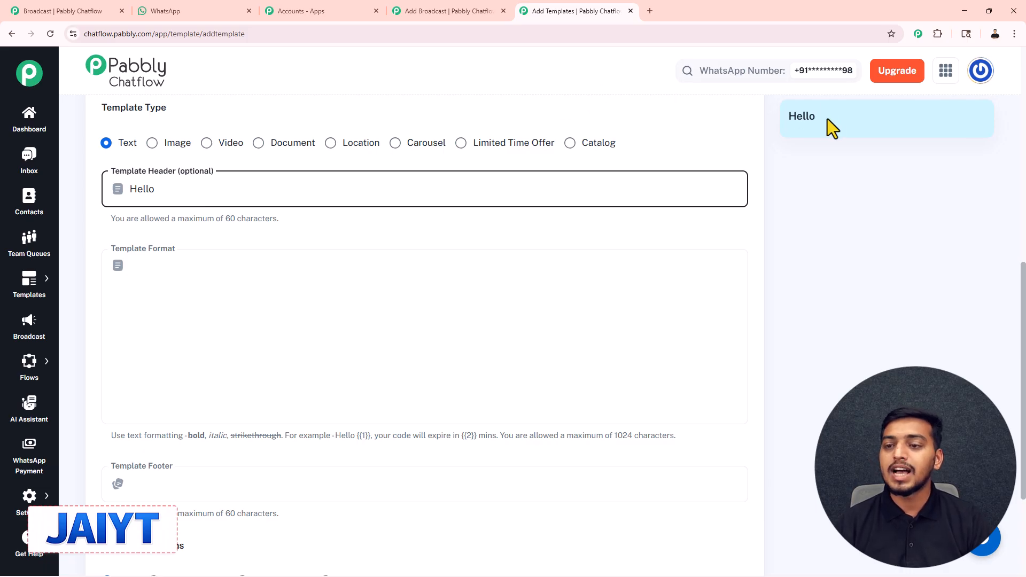
{"action": "left_click_drag", "start_coordinate": [825, 119], "coordinate": [791, 121]}
Fill the template format with the example text from its hint: "Hello {{1}}, your code will expire in {{2}} mins"
{"action": "left_click", "coordinate": [417, 316]}
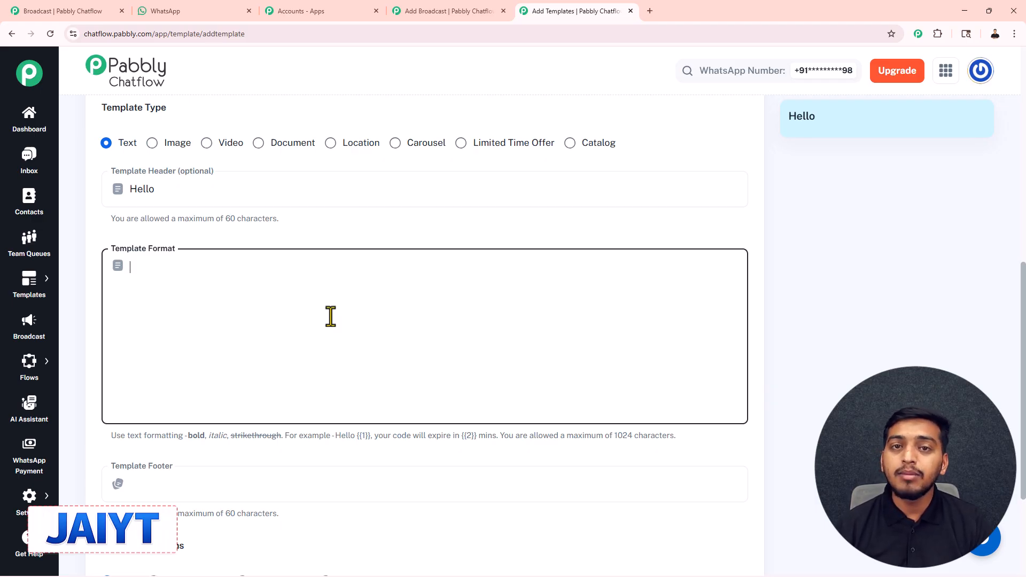
{"action": "left_click_drag", "start_coordinate": [335, 435], "coordinate": [420, 443]}
{"action": "left_click_drag", "start_coordinate": [487, 439], "coordinate": [496, 435]}
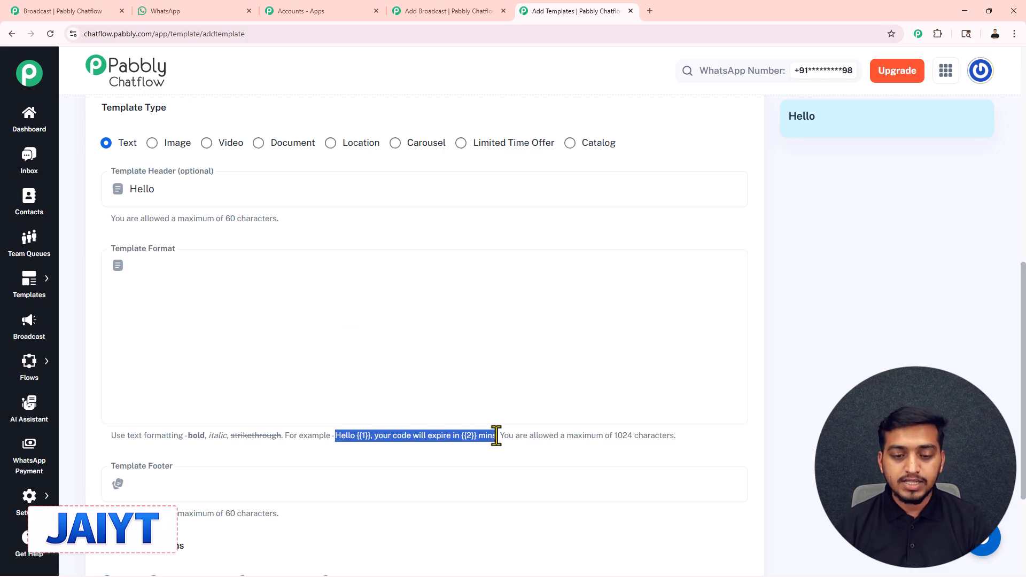
{"action": "key", "text": "ctrl+c"}
{"action": "left_click", "coordinate": [171, 277]}
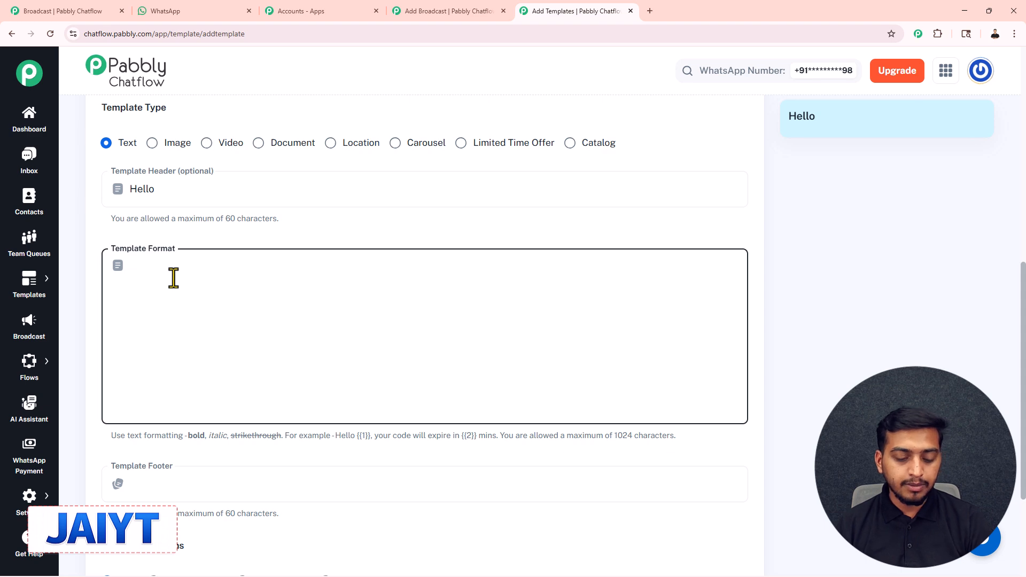
{"action": "key", "text": "ctrl+v"}
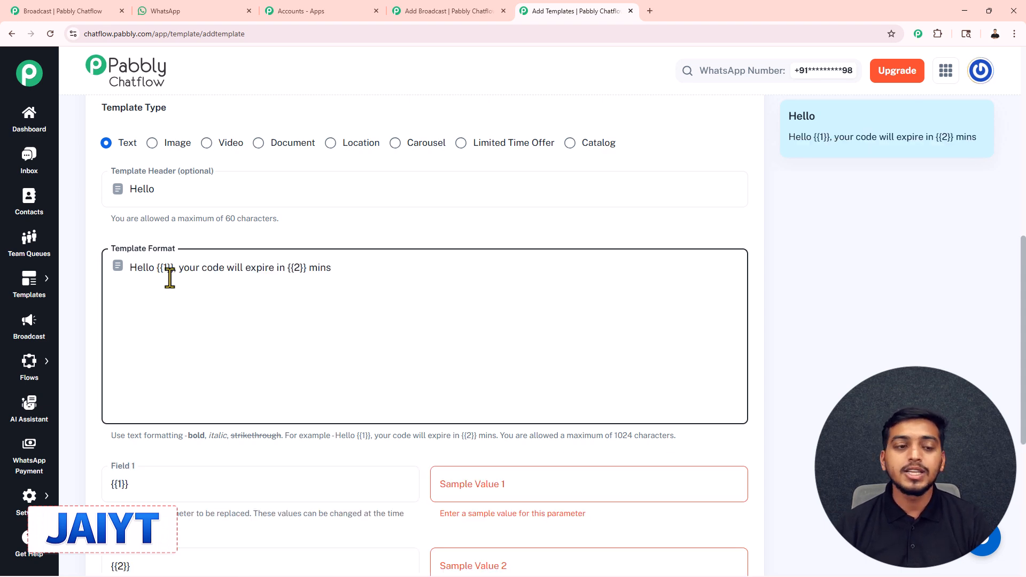
Enter name as the sample value for {{1}} and date as the sample value for {{2}}
{"action": "scroll", "coordinate": [163, 275], "scroll_direction": "up", "scroll_amount": 2}
{"action": "scroll", "coordinate": [164, 195], "scroll_direction": "down", "scroll_amount": 3}
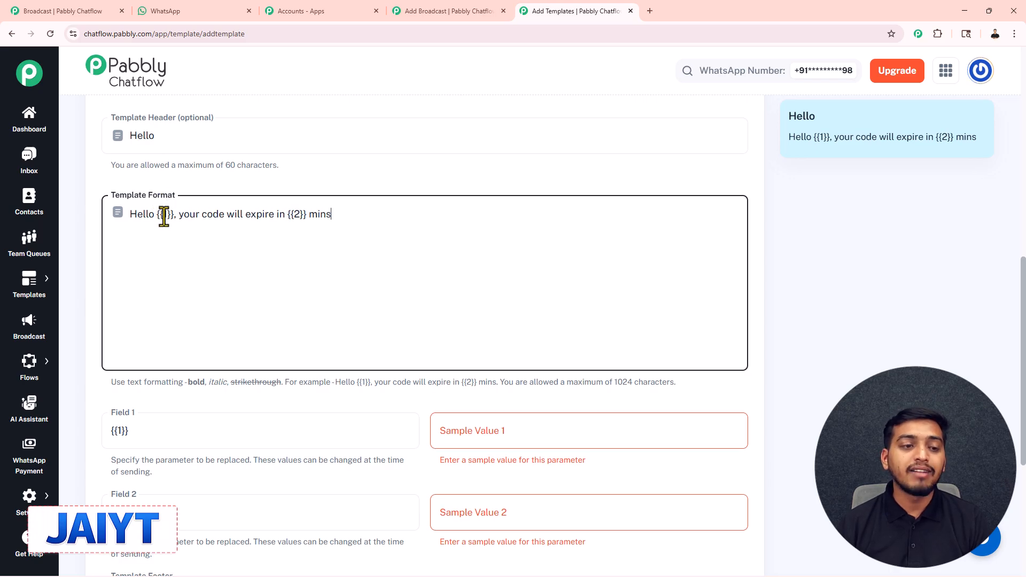
{"action": "scroll", "coordinate": [396, 357], "scroll_direction": "down", "scroll_amount": 2}
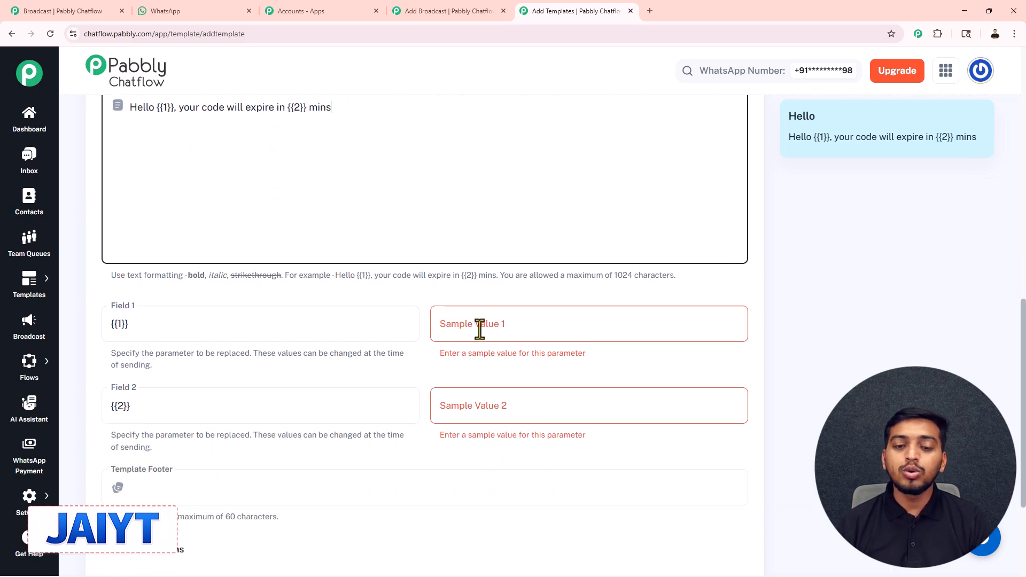
{"action": "scroll", "coordinate": [324, 243], "scroll_direction": "up", "scroll_amount": 2}
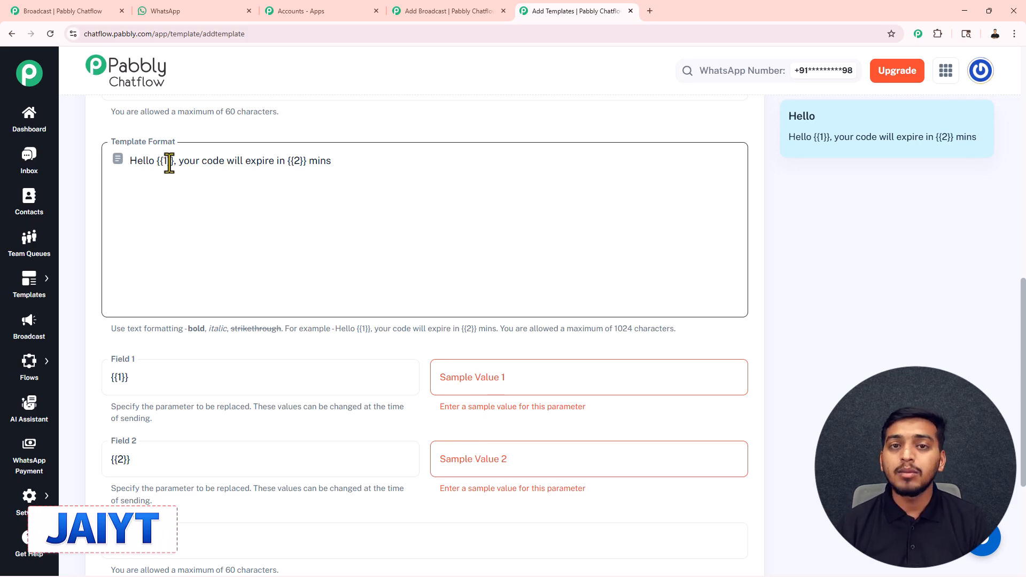
{"action": "left_click", "coordinate": [458, 378]}
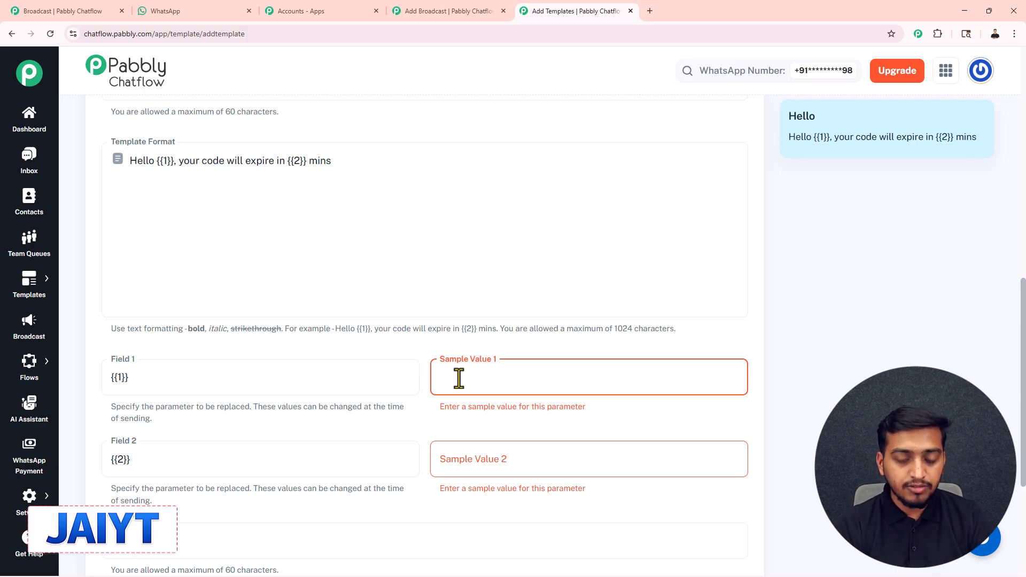
{"action": "type", "text": "name"}
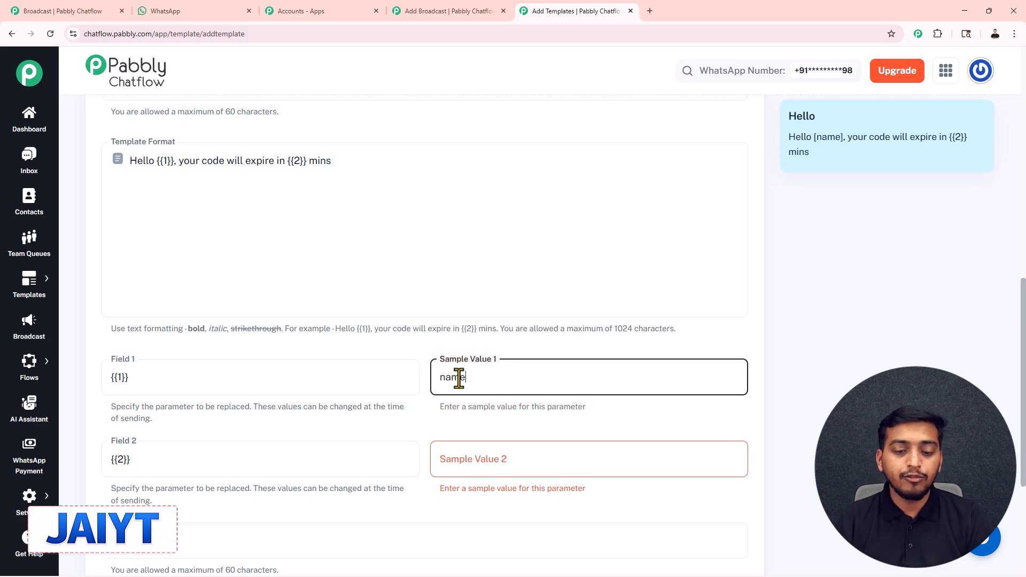
{"action": "left_click", "coordinate": [461, 463]}
{"action": "type", "text": "date"}
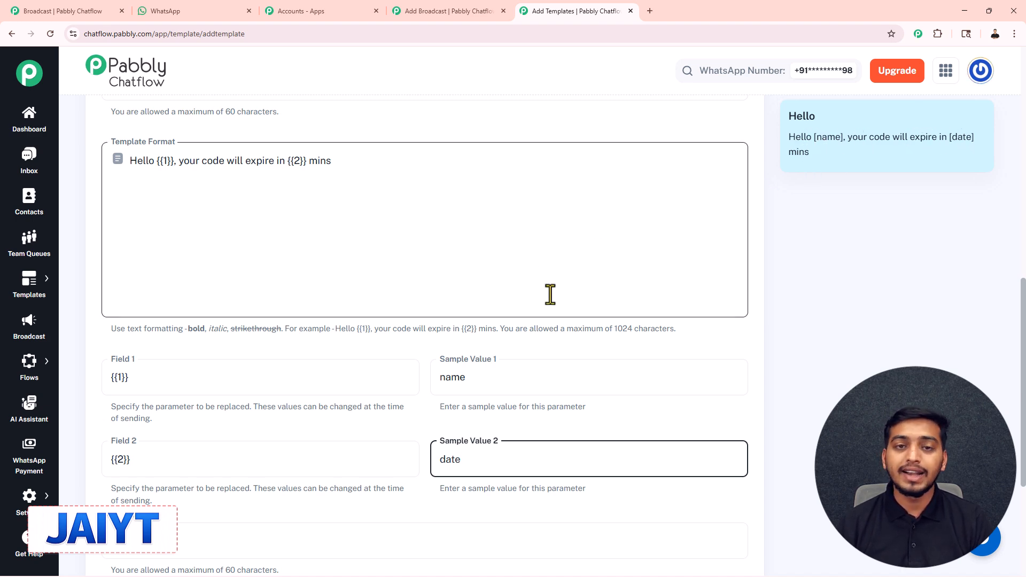
Set the template footer to bye and check it in the message preview
{"action": "scroll", "coordinate": [548, 299], "scroll_direction": "down", "scroll_amount": 3}
{"action": "left_click", "coordinate": [156, 386]}
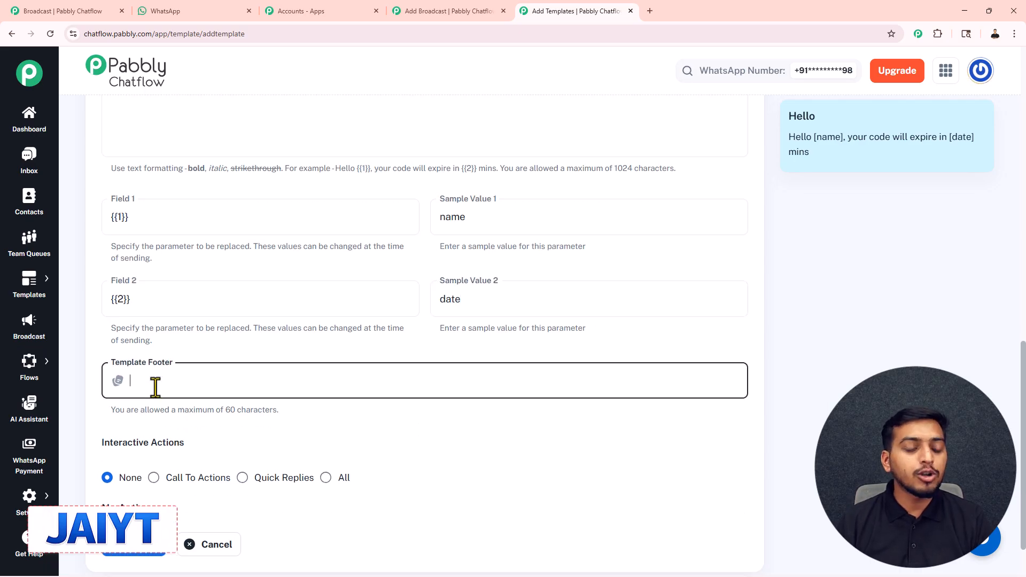
{"action": "type", "text": "bye"}
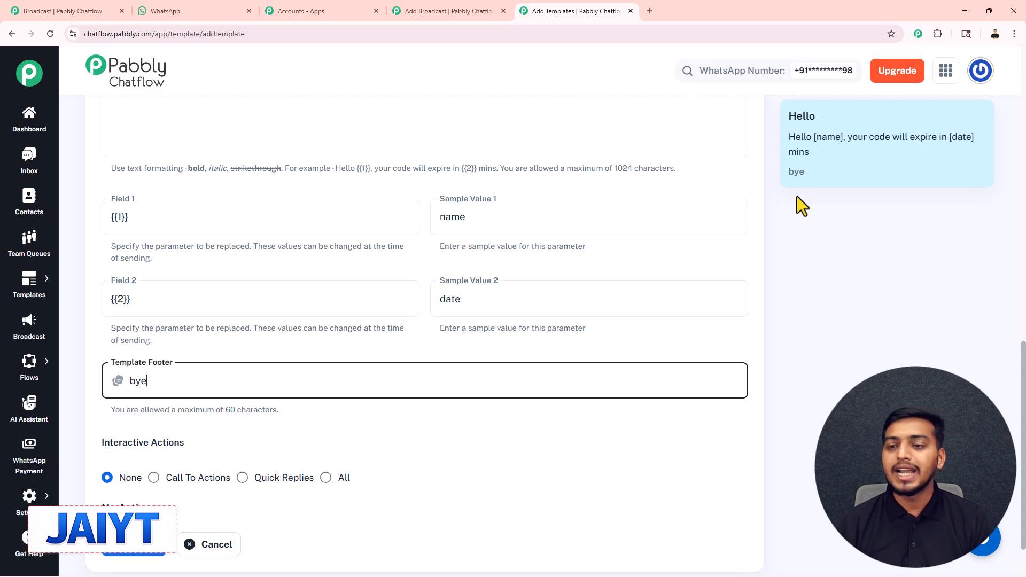
{"action": "left_click_drag", "start_coordinate": [806, 171], "coordinate": [780, 175]}
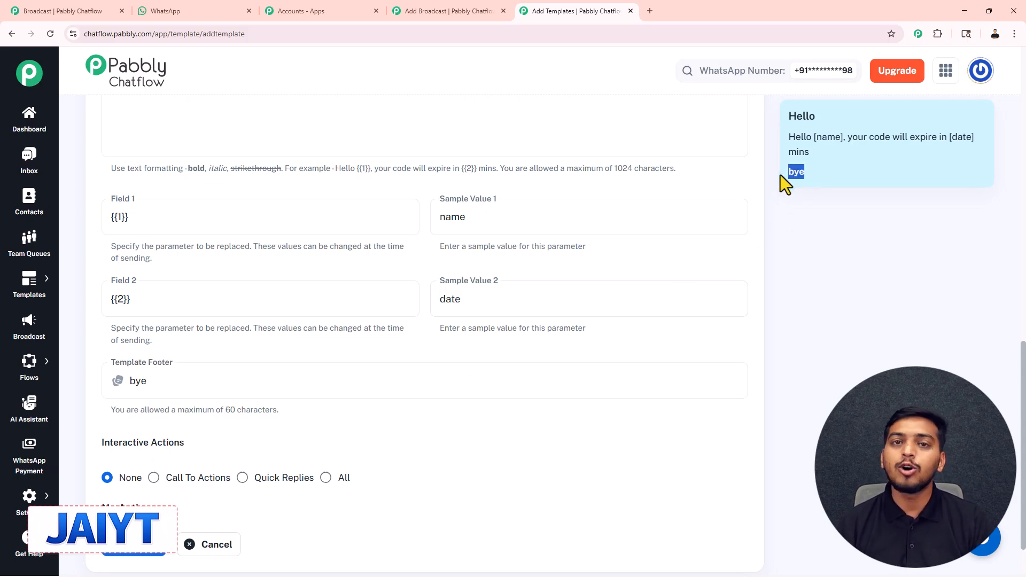
Choose Call To Actions as the interactive action and examine its URL and phone number button fields
{"action": "scroll", "coordinate": [604, 336], "scroll_direction": "down", "scroll_amount": 1}
{"action": "left_click_drag", "start_coordinate": [100, 377], "coordinate": [201, 382]}
{"action": "left_click", "coordinate": [204, 377]}
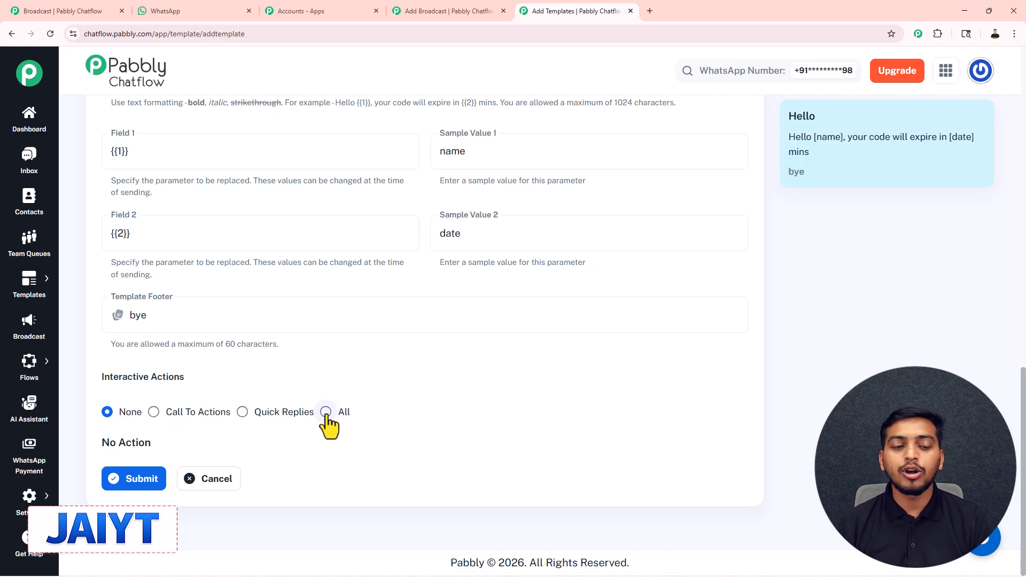
{"action": "left_click", "coordinate": [154, 413]}
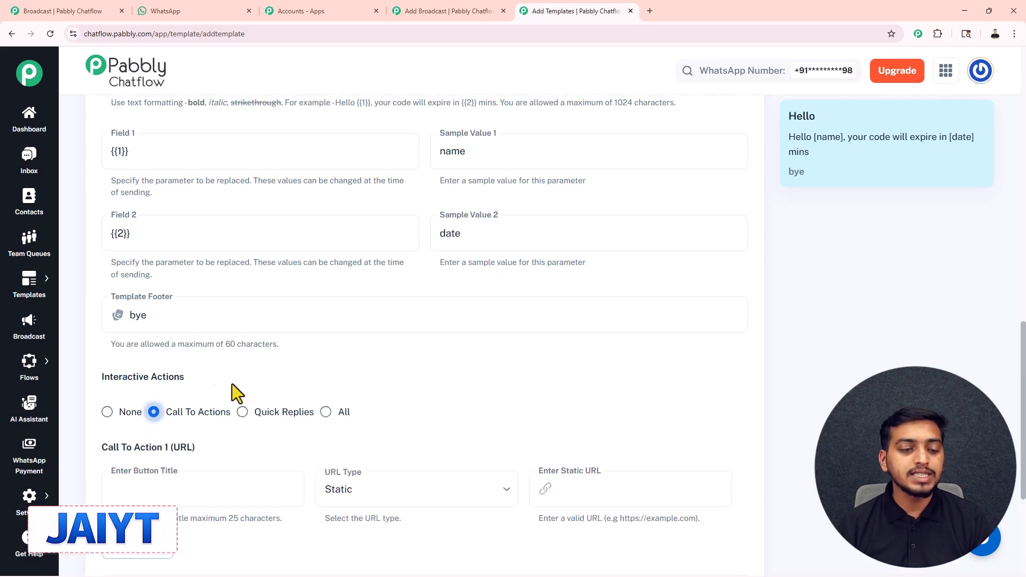
{"action": "scroll", "coordinate": [378, 334], "scroll_direction": "down", "scroll_amount": 3}
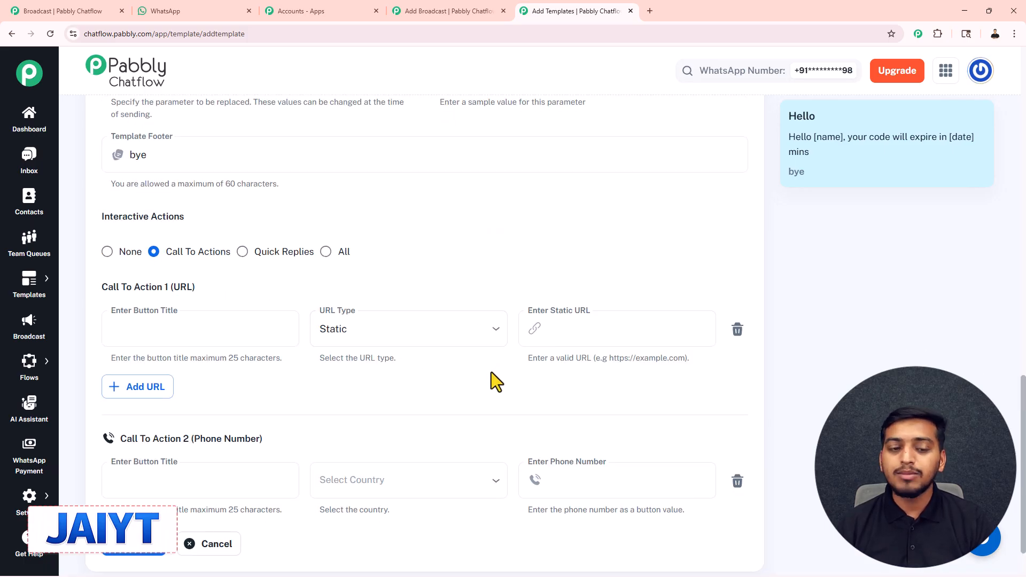
{"action": "left_click", "coordinate": [577, 323]}
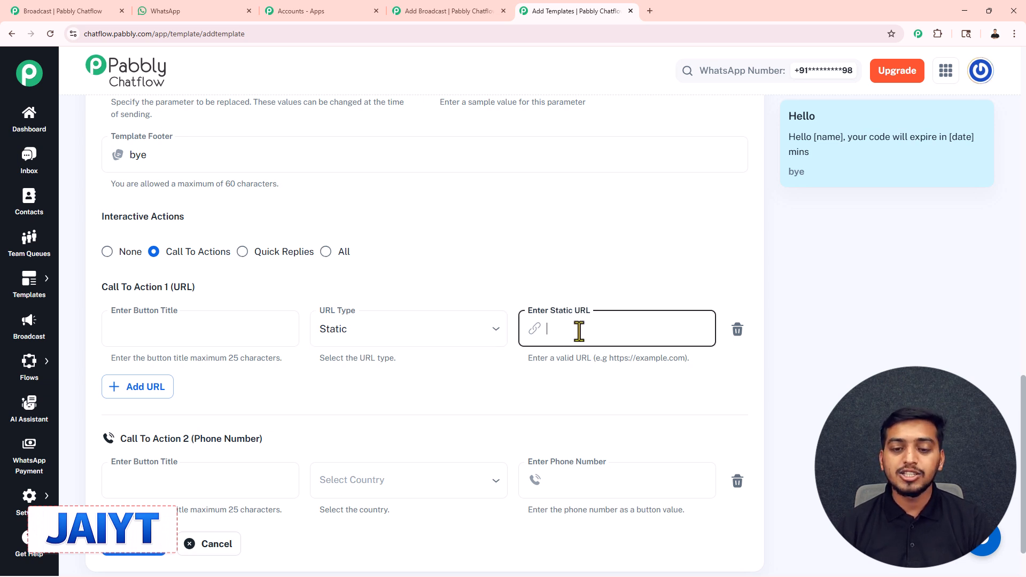
{"action": "left_click", "coordinate": [168, 336]}
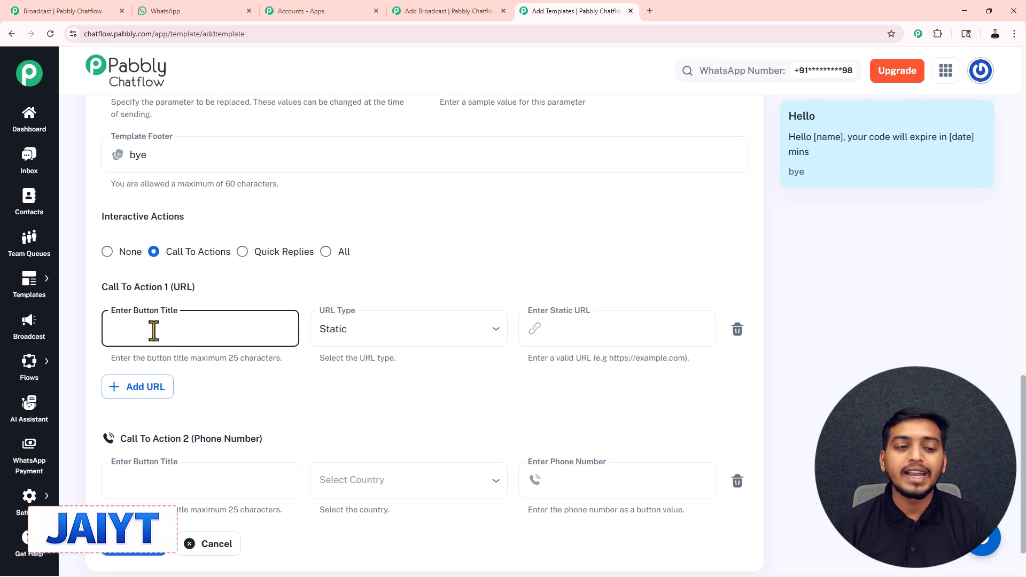
{"action": "scroll", "coordinate": [154, 330], "scroll_direction": "down", "scroll_amount": 2}
{"action": "left_click", "coordinate": [332, 344]}
{"action": "left_click", "coordinate": [578, 417]}
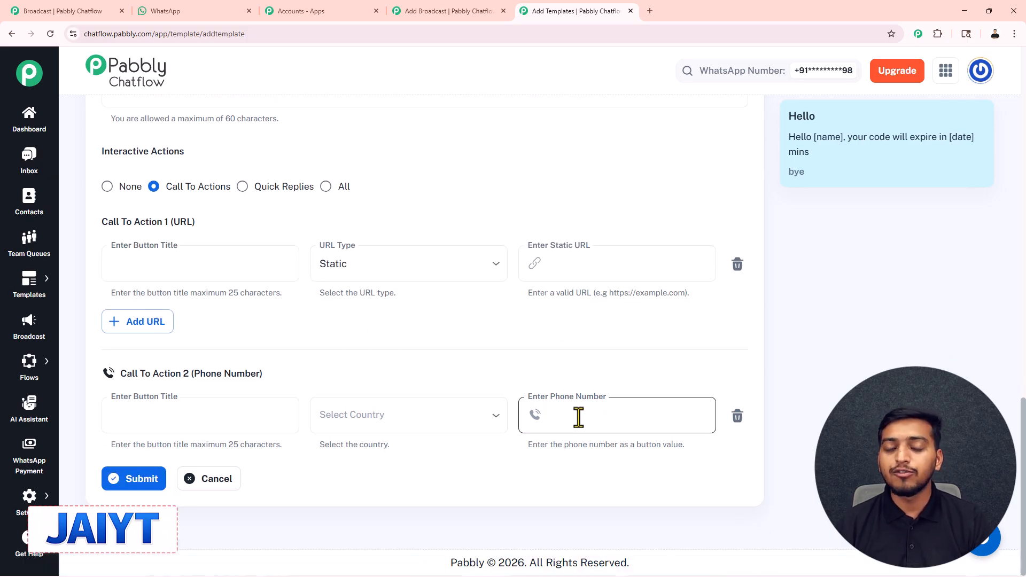
{"action": "left_click", "coordinate": [463, 350]}
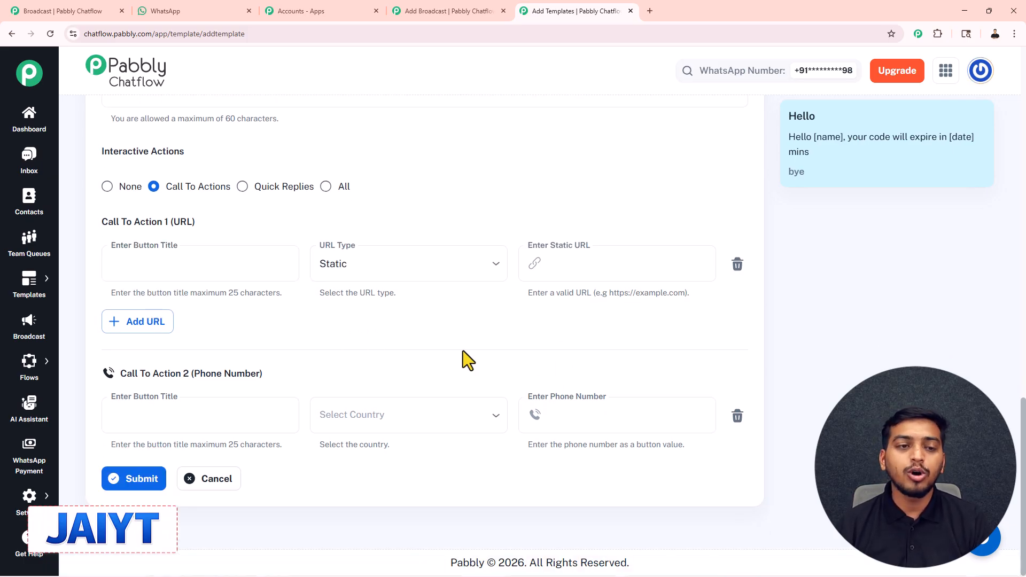
Try Quick Replies with the reply text yes, and set the interactive actions back to None
{"action": "left_click", "coordinate": [242, 187]}
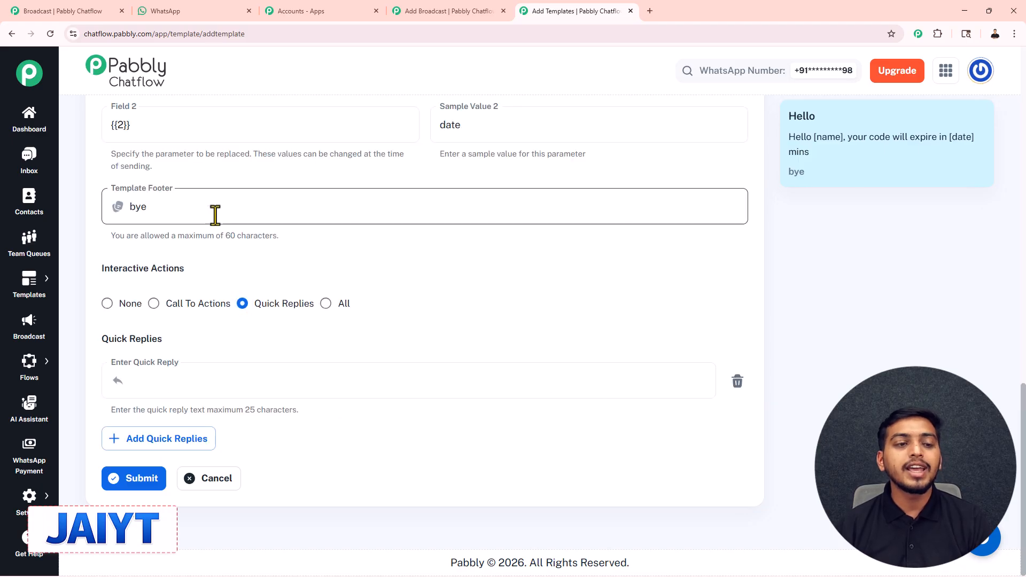
{"action": "left_click", "coordinate": [189, 382]}
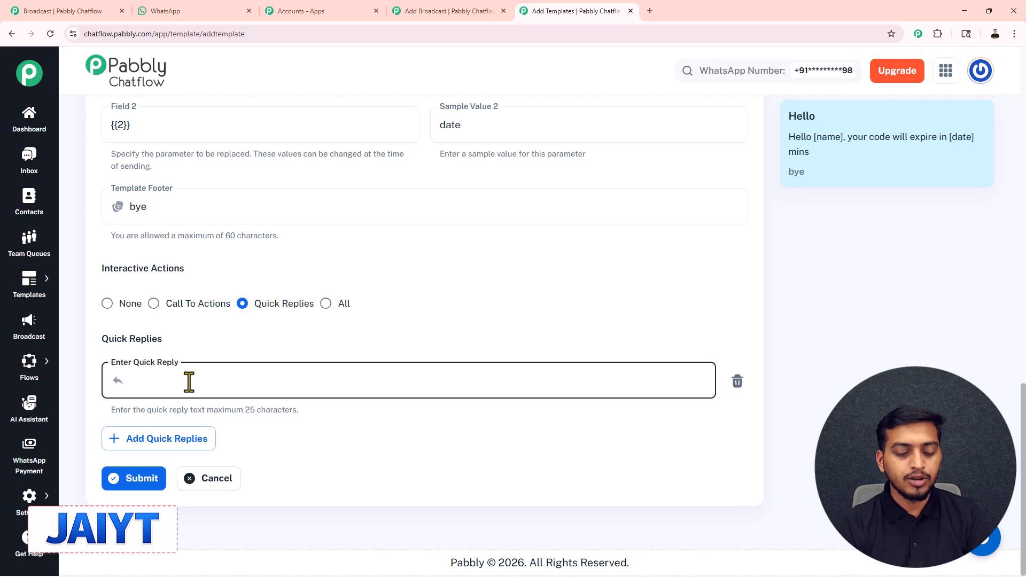
{"action": "type", "text": "yes"}
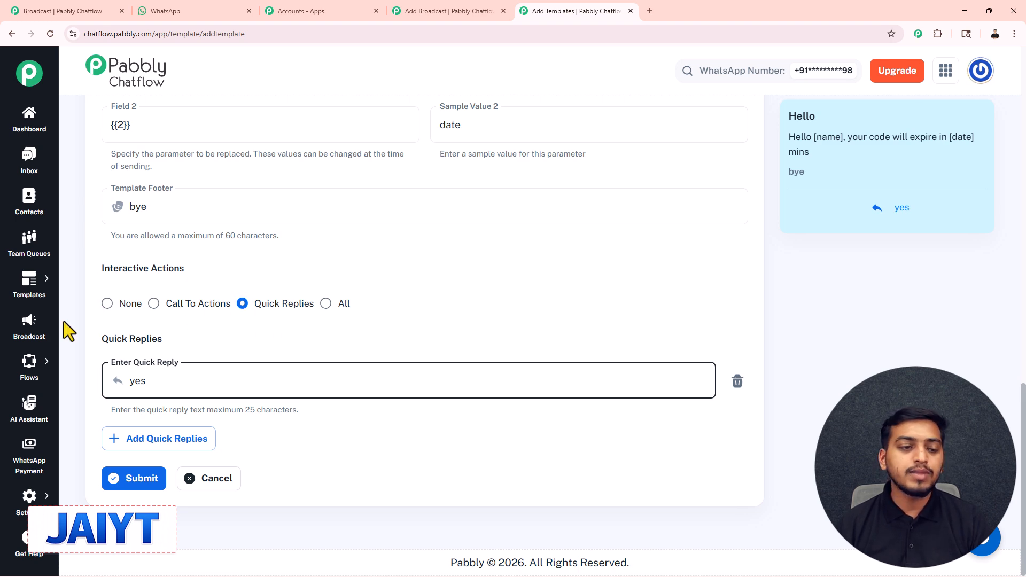
{"action": "left_click", "coordinate": [112, 310]}
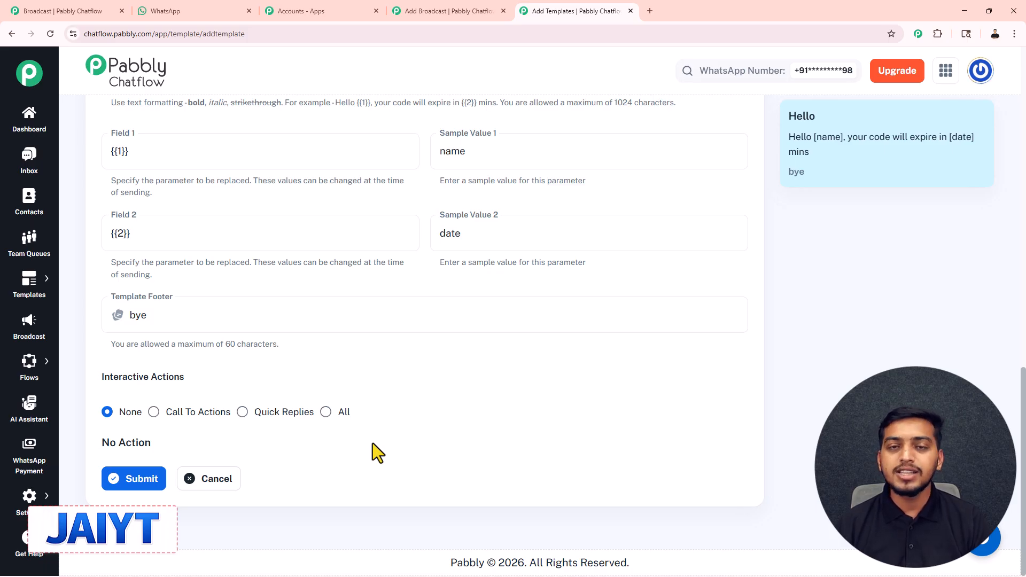
Return to the Add Broadcast page, enter the test recipient's username and phone number, and send a test message
{"action": "left_click", "coordinate": [443, 10]}
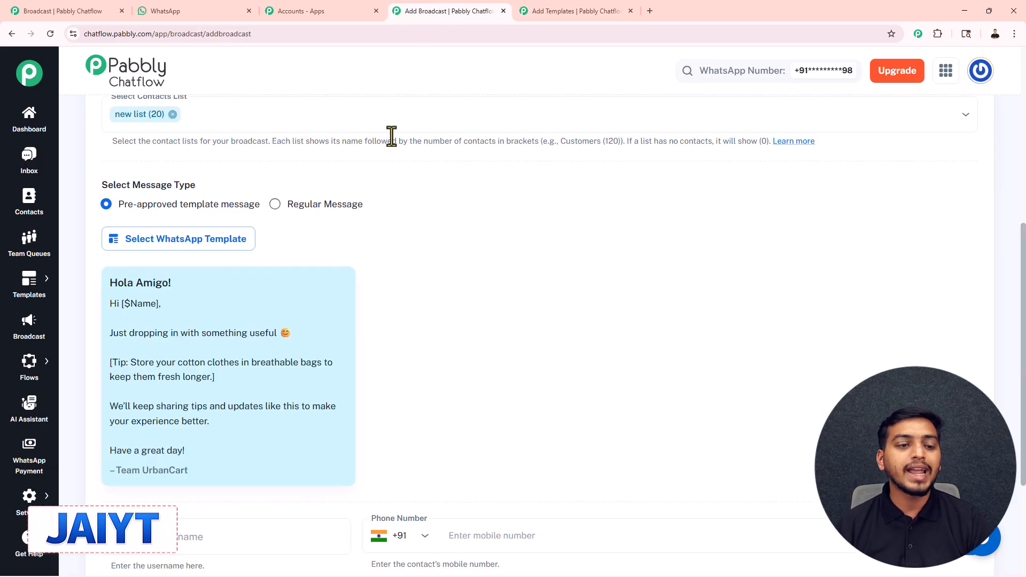
{"action": "scroll", "coordinate": [379, 327], "scroll_direction": "down", "scroll_amount": 2}
{"action": "scroll", "coordinate": [376, 232], "scroll_direction": "up", "scroll_amount": 1}
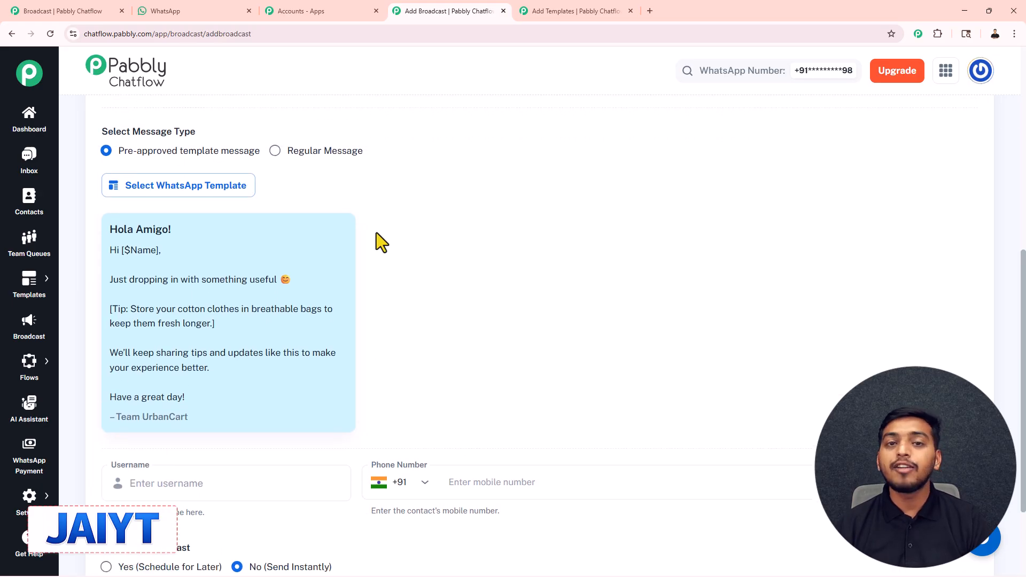
{"action": "scroll", "coordinate": [422, 252], "scroll_direction": "down", "scroll_amount": 2}
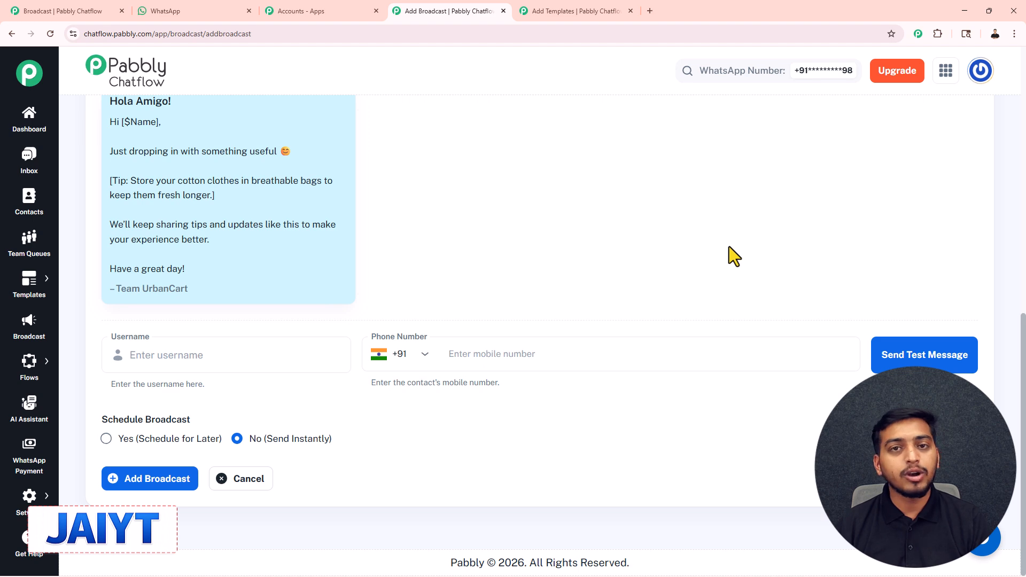
{"action": "left_click", "coordinate": [190, 354]}
{"action": "type", "text": "jai"}
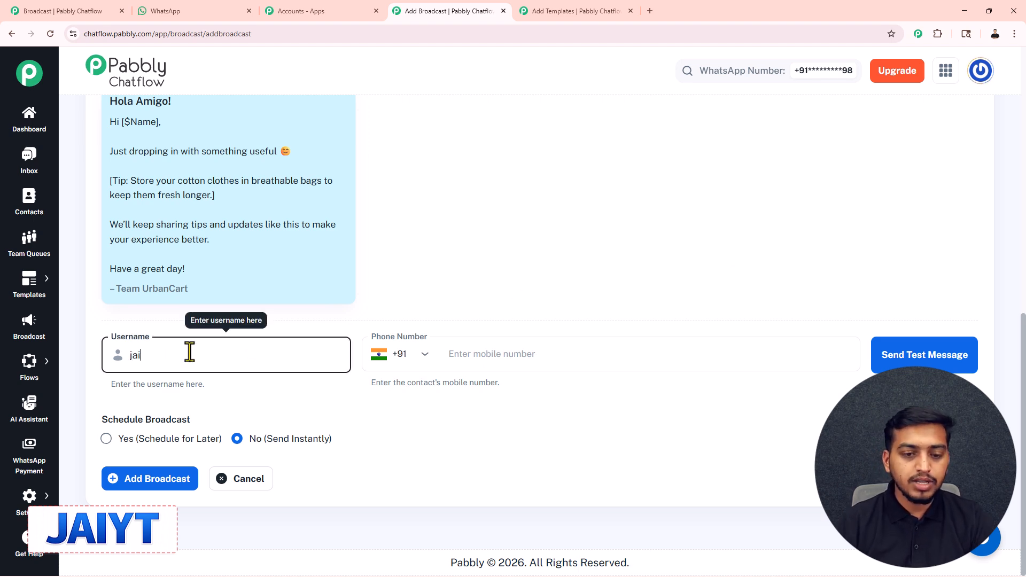
{"action": "left_click", "coordinate": [461, 360]}
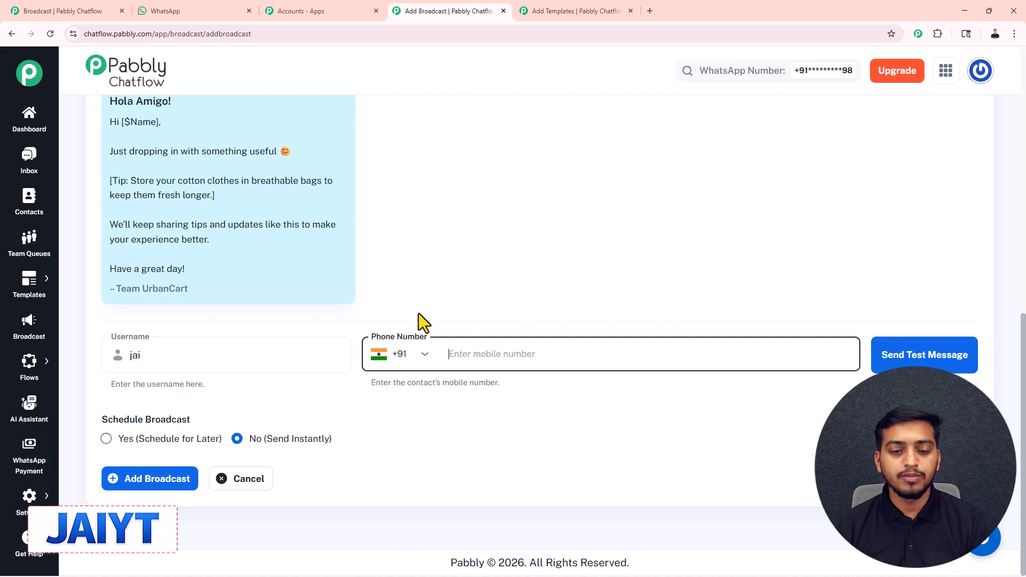
{"action": "type", "text": "8962"}
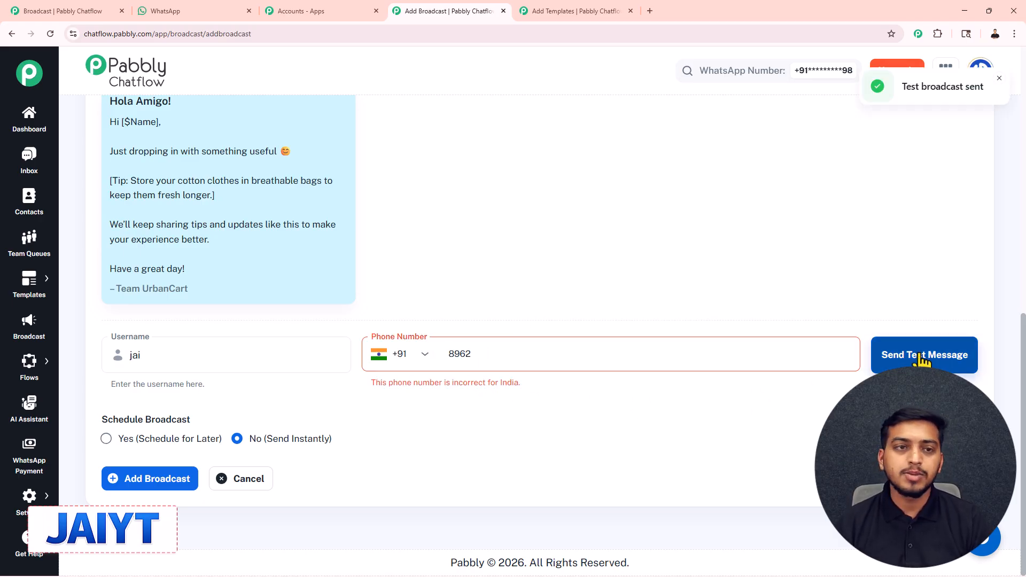
Switch to WhatsApp to check the received test message, and return to the Add Broadcast page
{"action": "left_click", "coordinate": [180, 14]}
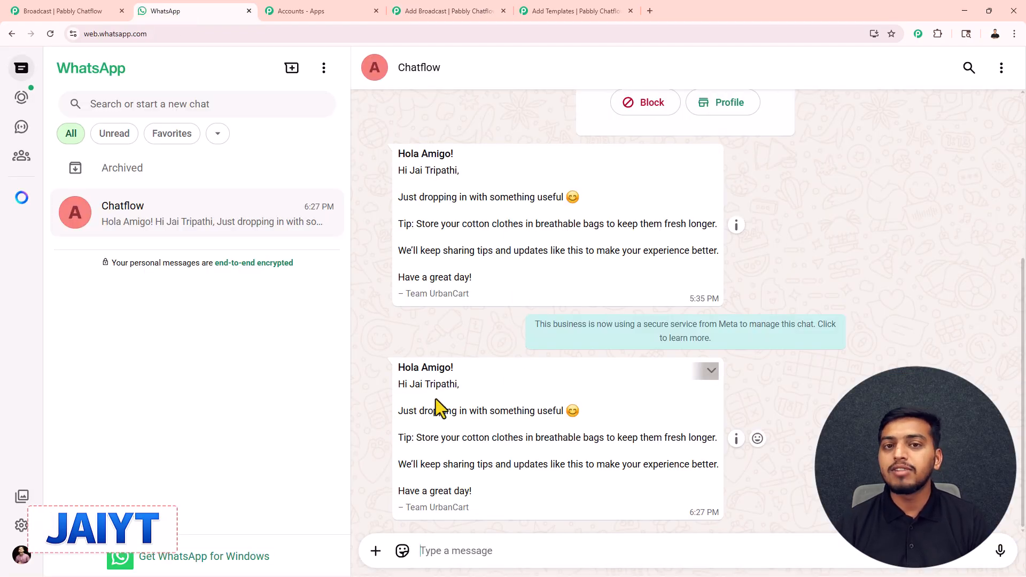
{"action": "left_click", "coordinate": [475, 8]}
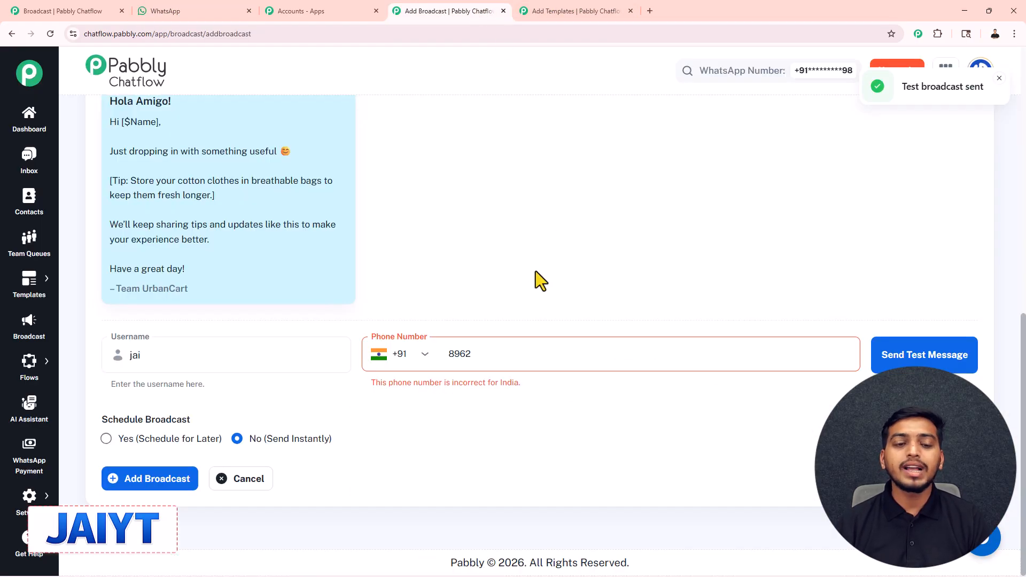
Choose to schedule the broadcast for later and set its date and time to 03/31/2026 06:00 PM
{"action": "left_click", "coordinate": [448, 394]}
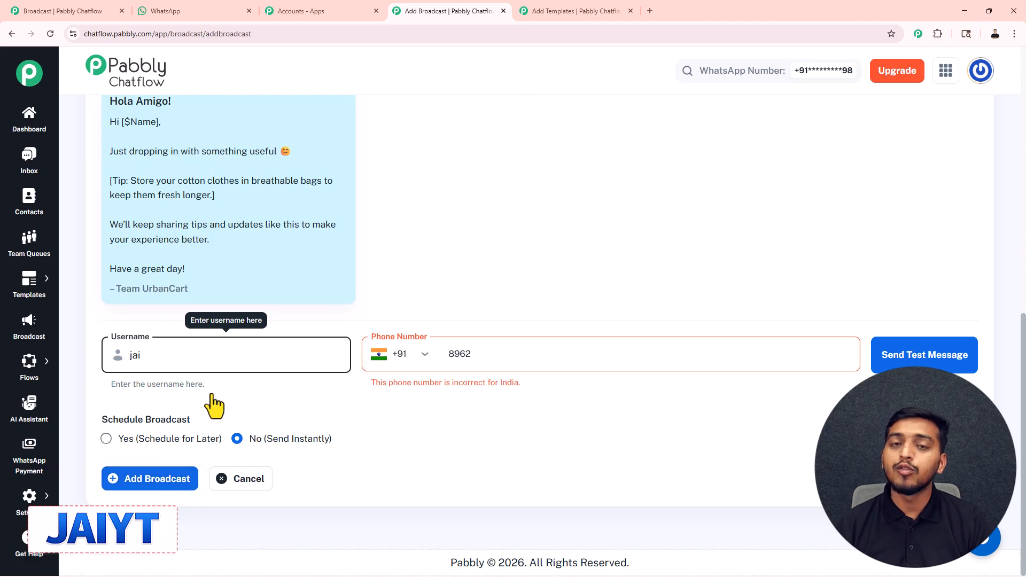
{"action": "left_click", "coordinate": [107, 439]}
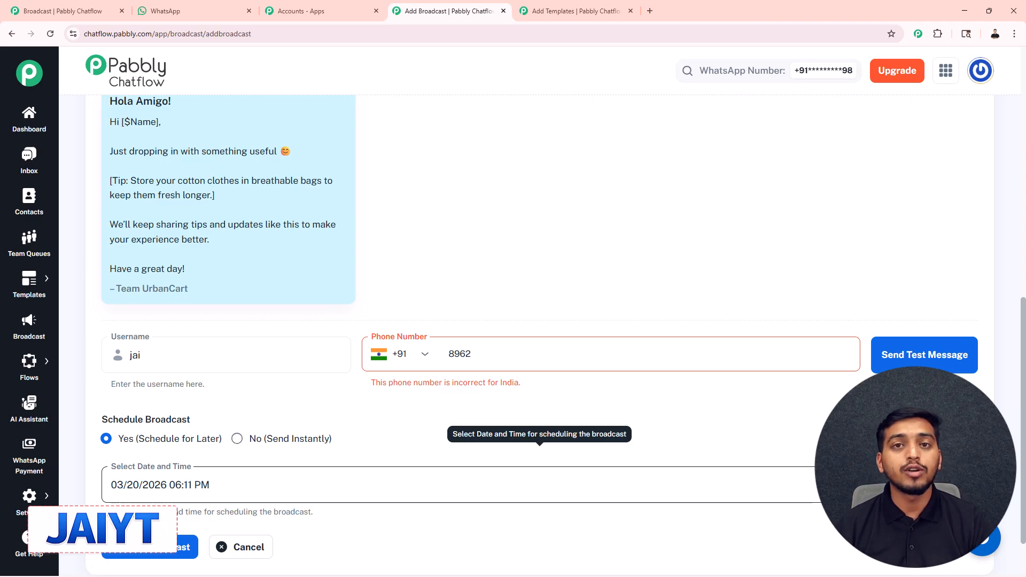
{"action": "left_click", "coordinate": [481, 484]}
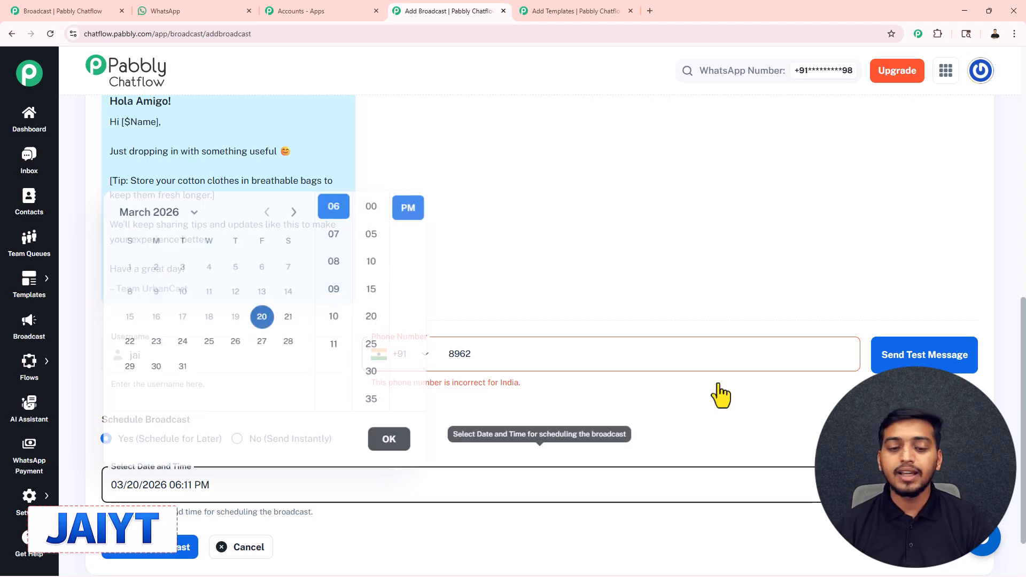
{"action": "left_click", "coordinate": [182, 362]}
{"action": "left_click", "coordinate": [372, 203]}
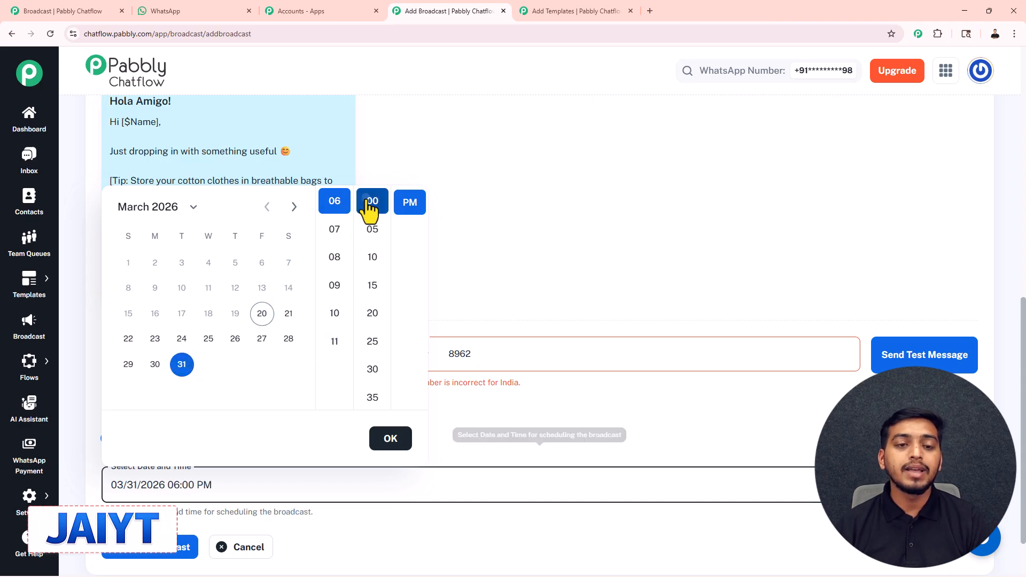
{"action": "left_click", "coordinate": [390, 439]}
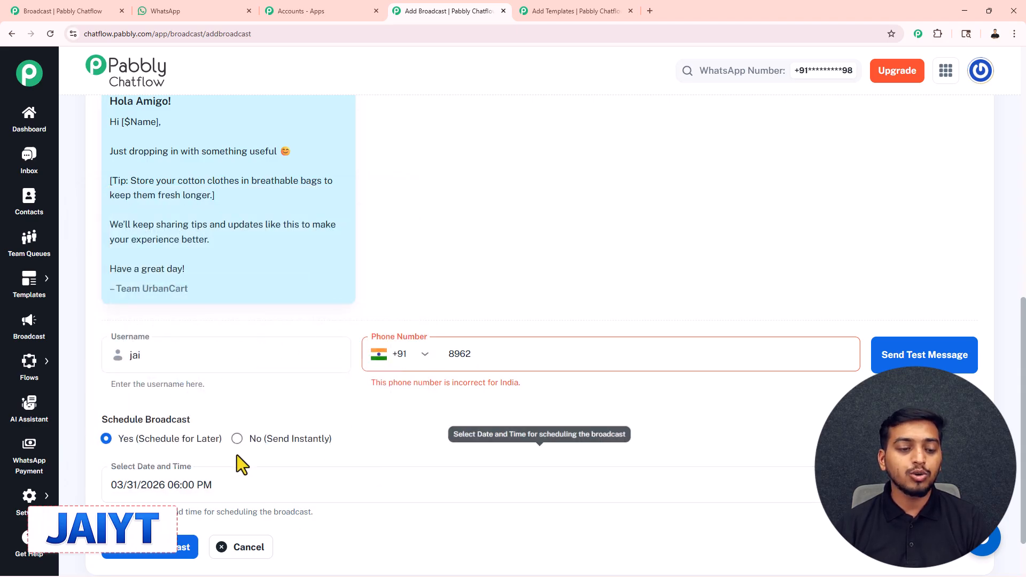
Add the scheduled broadcast and check its entry in the Broadcast WhatsApp Campaigns list
{"action": "scroll", "coordinate": [241, 458], "scroll_direction": "down", "scroll_amount": 2}
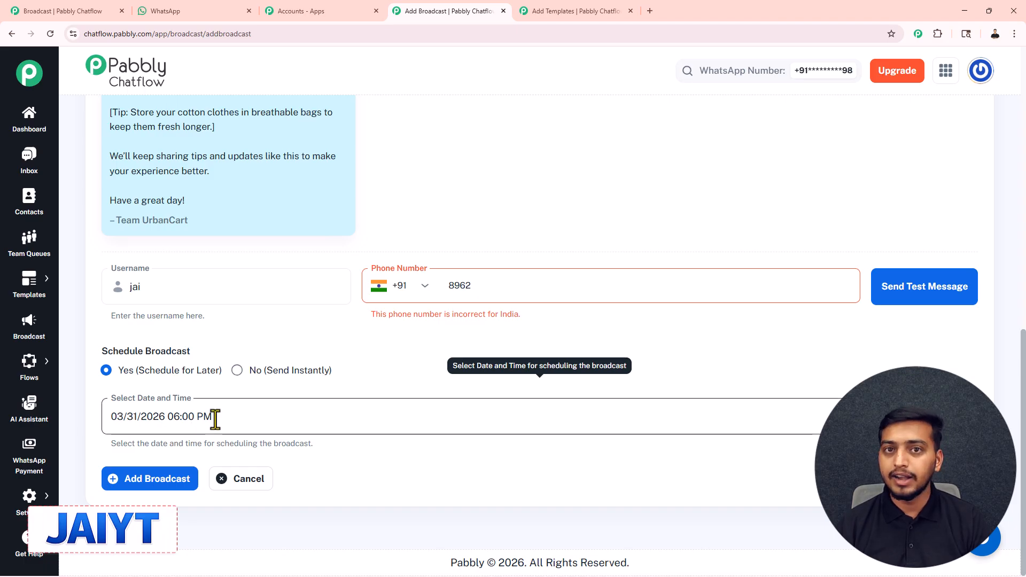
{"action": "left_click", "coordinate": [156, 477]}
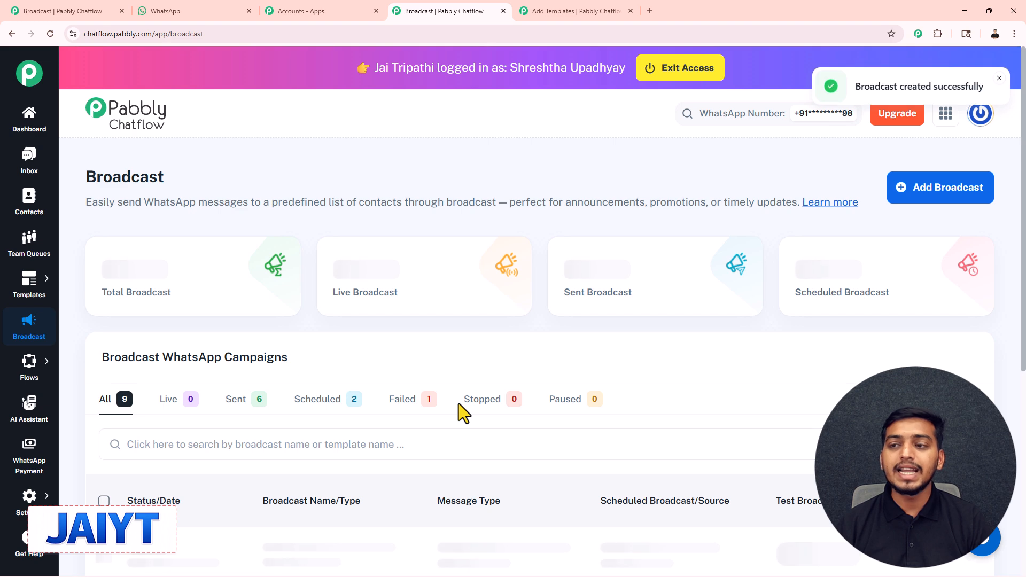
{"action": "scroll", "coordinate": [653, 257], "scroll_direction": "down", "scroll_amount": 3}
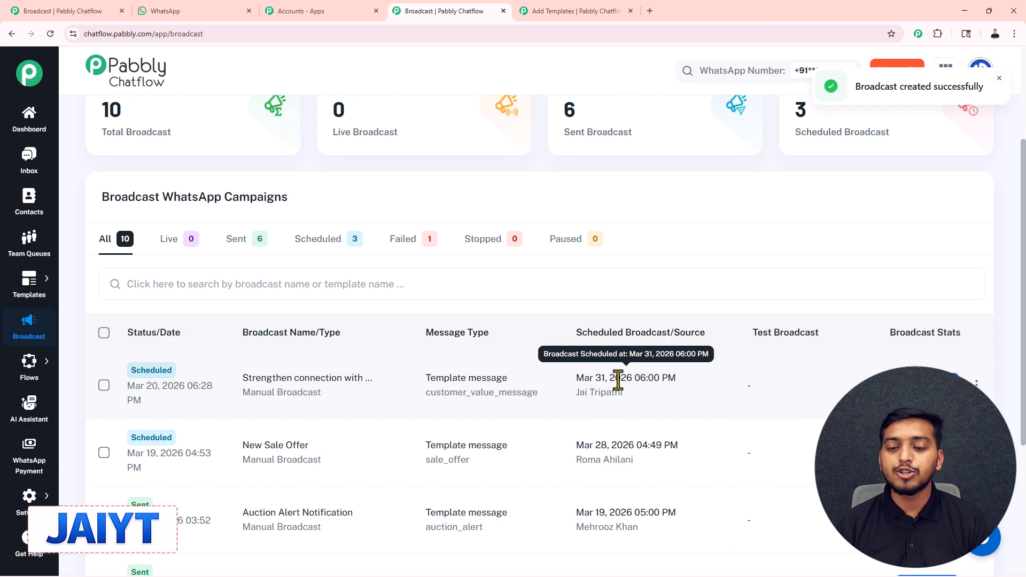
{"action": "scroll", "coordinate": [641, 384], "scroll_direction": "up", "scroll_amount": 3}
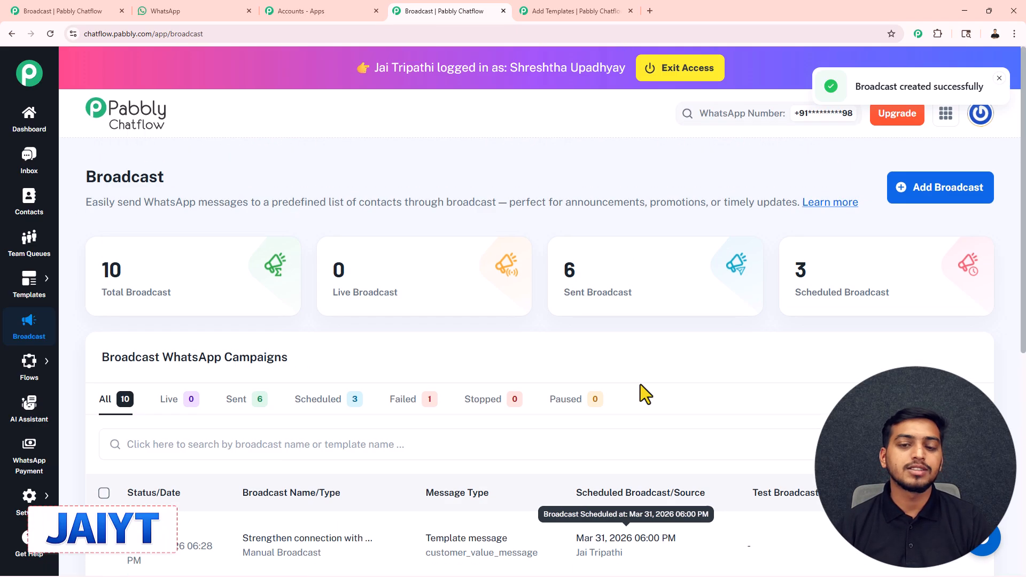